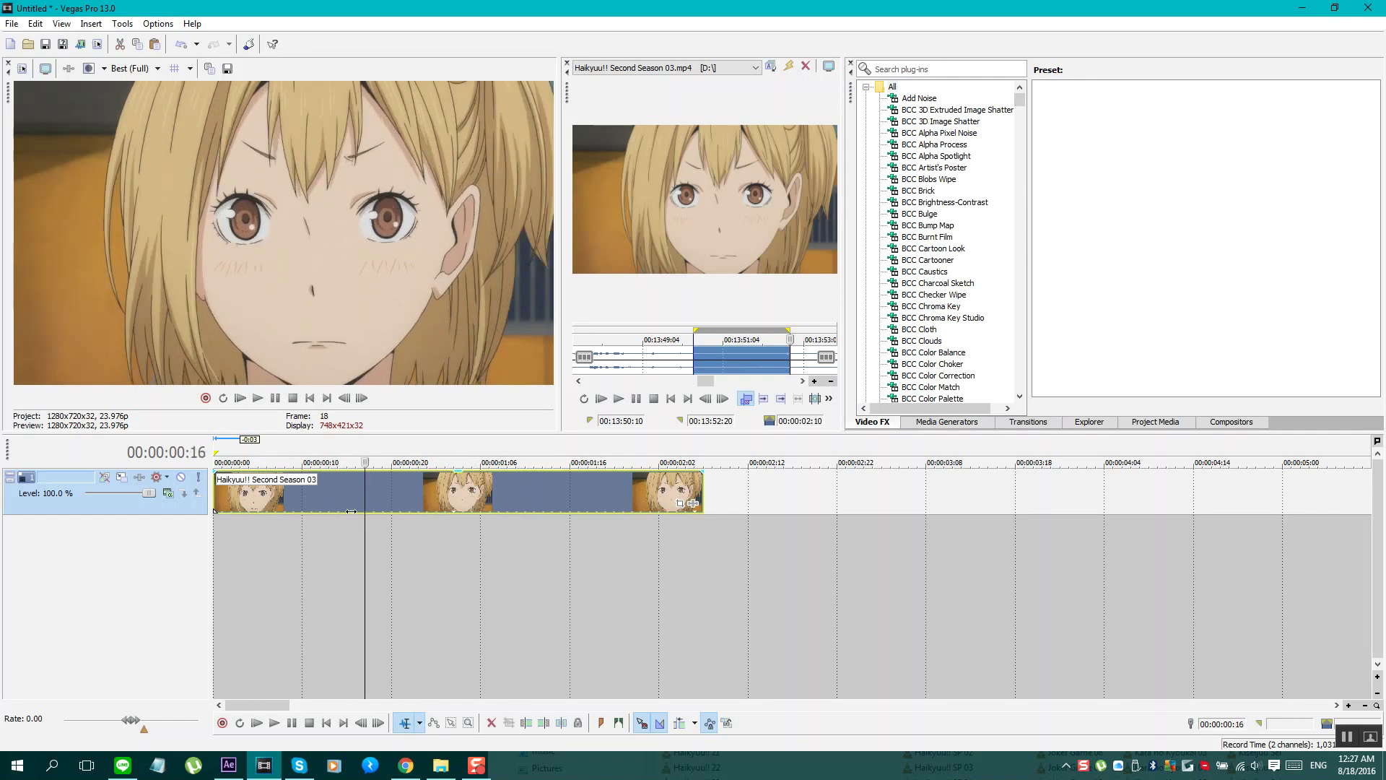
# - Add the default Color Corrector (Secondary) effect to the video clip and show its custom controls
pyautogui.click(927, 99)
pyautogui.press('c')
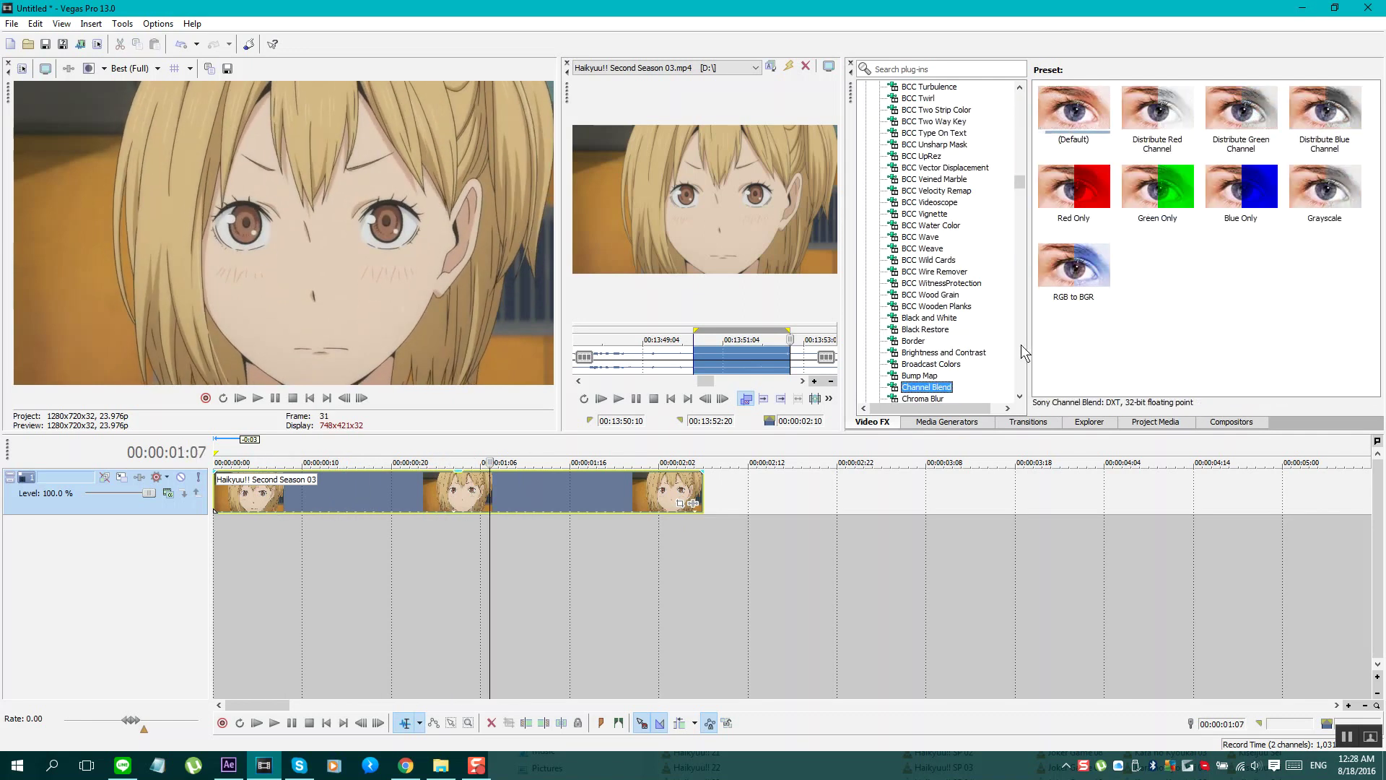
pyautogui.scroll(-4, 950, 361)
pyautogui.click(964, 308)
pyautogui.moveTo(1073, 108); pyautogui.dragTo(591, 501)
pyautogui.click(693, 100)
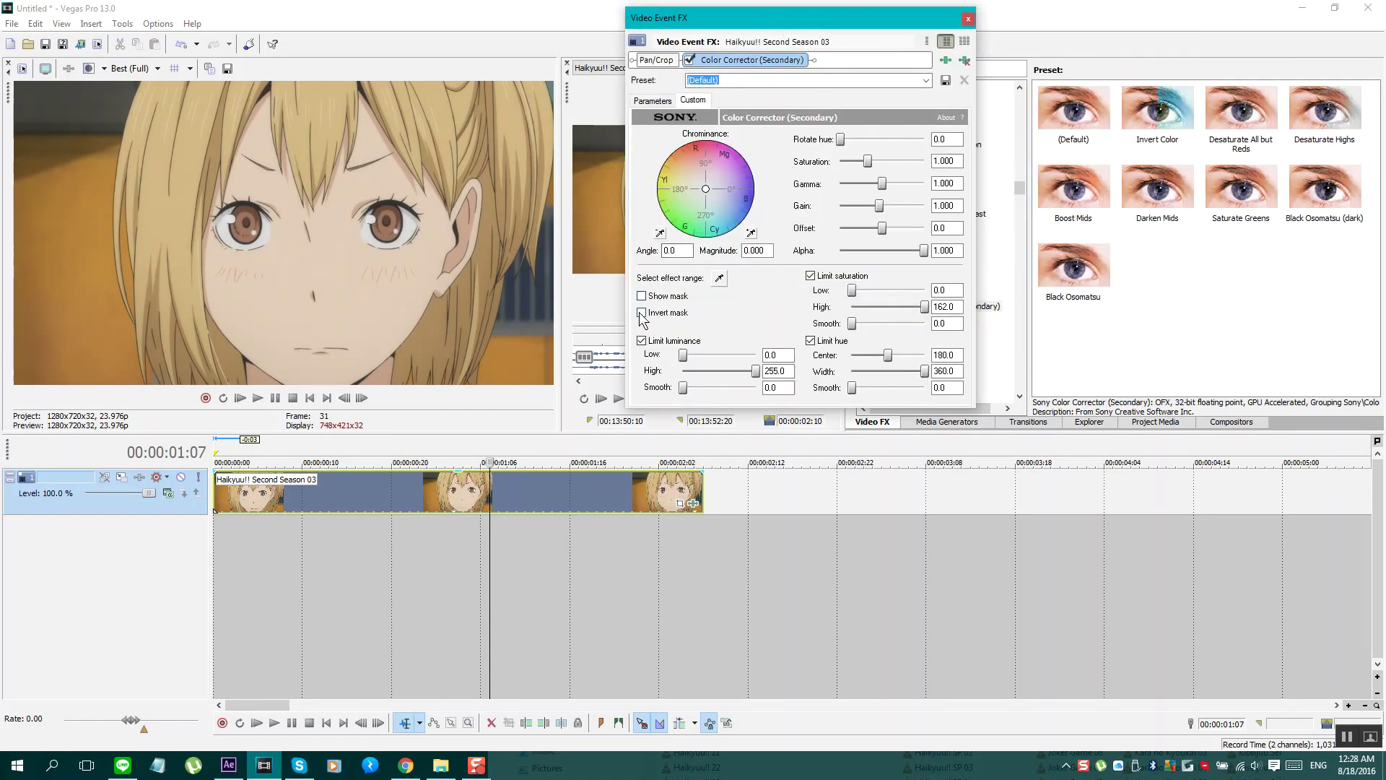
# - Sample the blonde hair as the color corrector's effect range, invert the mask and set the saturation to 0
pyautogui.click(719, 277)
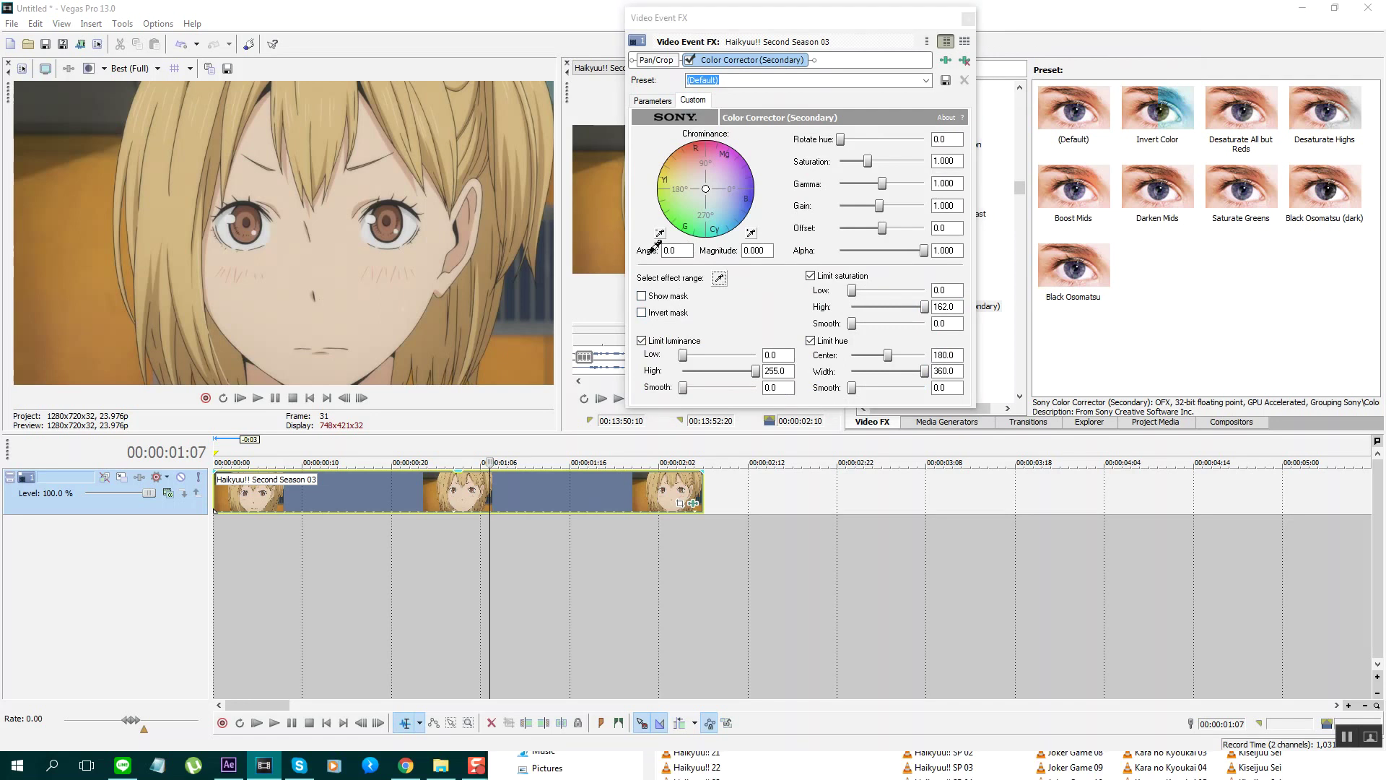
pyautogui.click(314, 90)
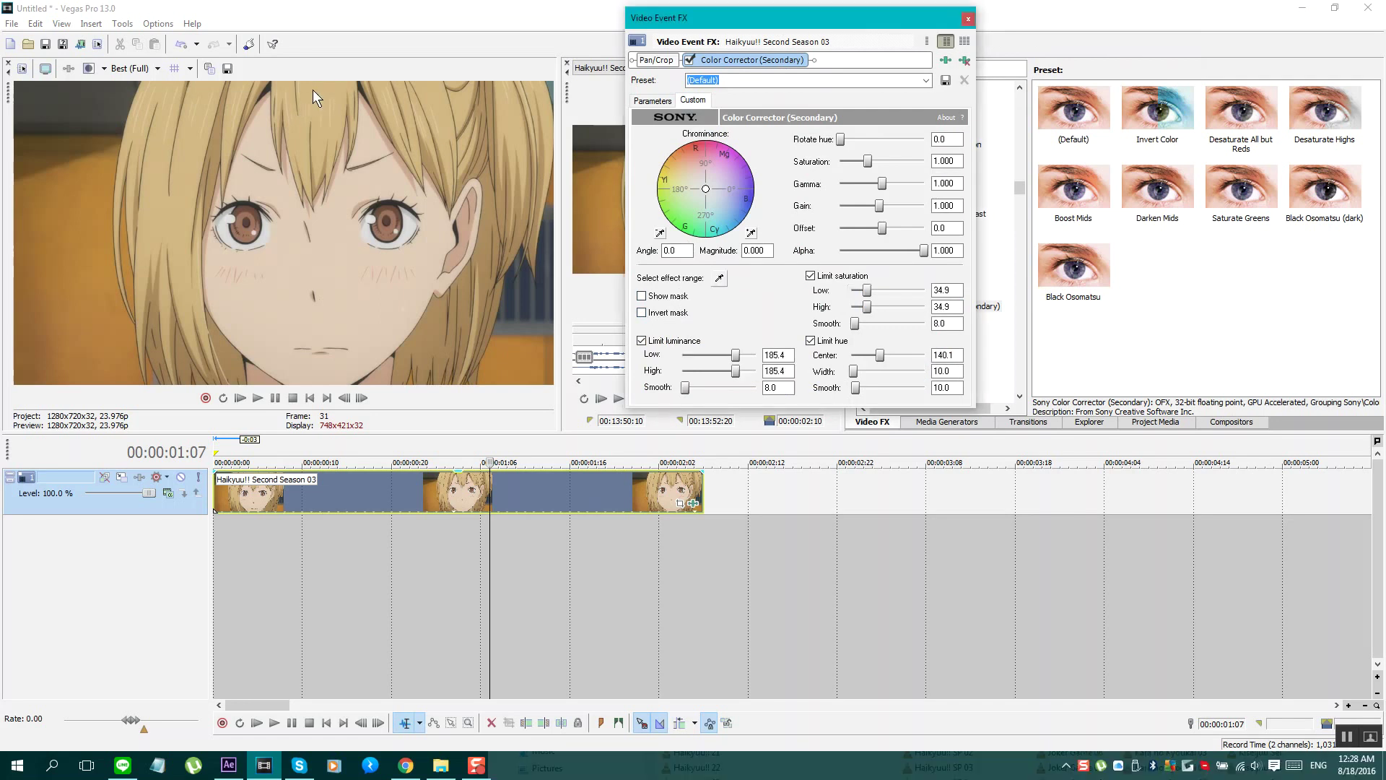
pyautogui.click(642, 314)
pyautogui.moveTo(868, 161); pyautogui.dragTo(812, 172)
# - Widen the luminance limits to 0.0–255.0, lower the saturation minimum to 0.0 and fine-tune the saturation maximum and the hue width and smoothness
pyautogui.moveTo(736, 354); pyautogui.dragTo(649, 365)
pyautogui.moveTo(736, 371); pyautogui.dragTo(792, 384)
pyautogui.moveTo(867, 290)
pyautogui.mouseDown()
pyautogui.moveTo(831, 297)
pyautogui.moveTo(870, 319)
pyautogui.mouseUp()
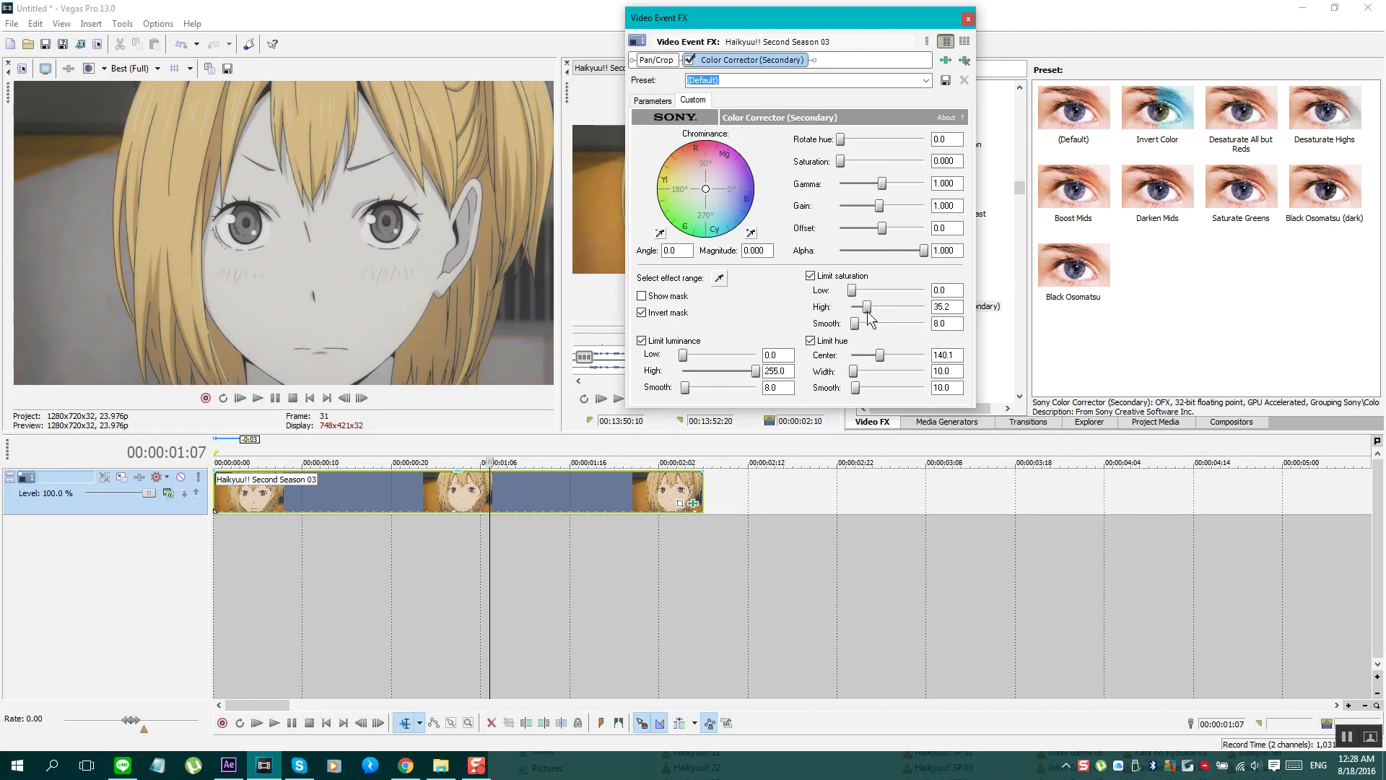
pyautogui.moveTo(853, 372); pyautogui.dragTo(853, 376)
pyautogui.moveTo(850, 376); pyautogui.dragTo(855, 376)
pyautogui.moveTo(855, 389); pyautogui.dragTo(864, 396)
pyautogui.moveTo(862, 390); pyautogui.dragTo(858, 395)
pyautogui.click(969, 18)
# - Add a second default Color Corrector (Secondary) with hue rotated about 110.2, saturation about 1.2, gamma 0 and gain slightly below 2
pyautogui.moveTo(1073, 108); pyautogui.dragTo(552, 486)
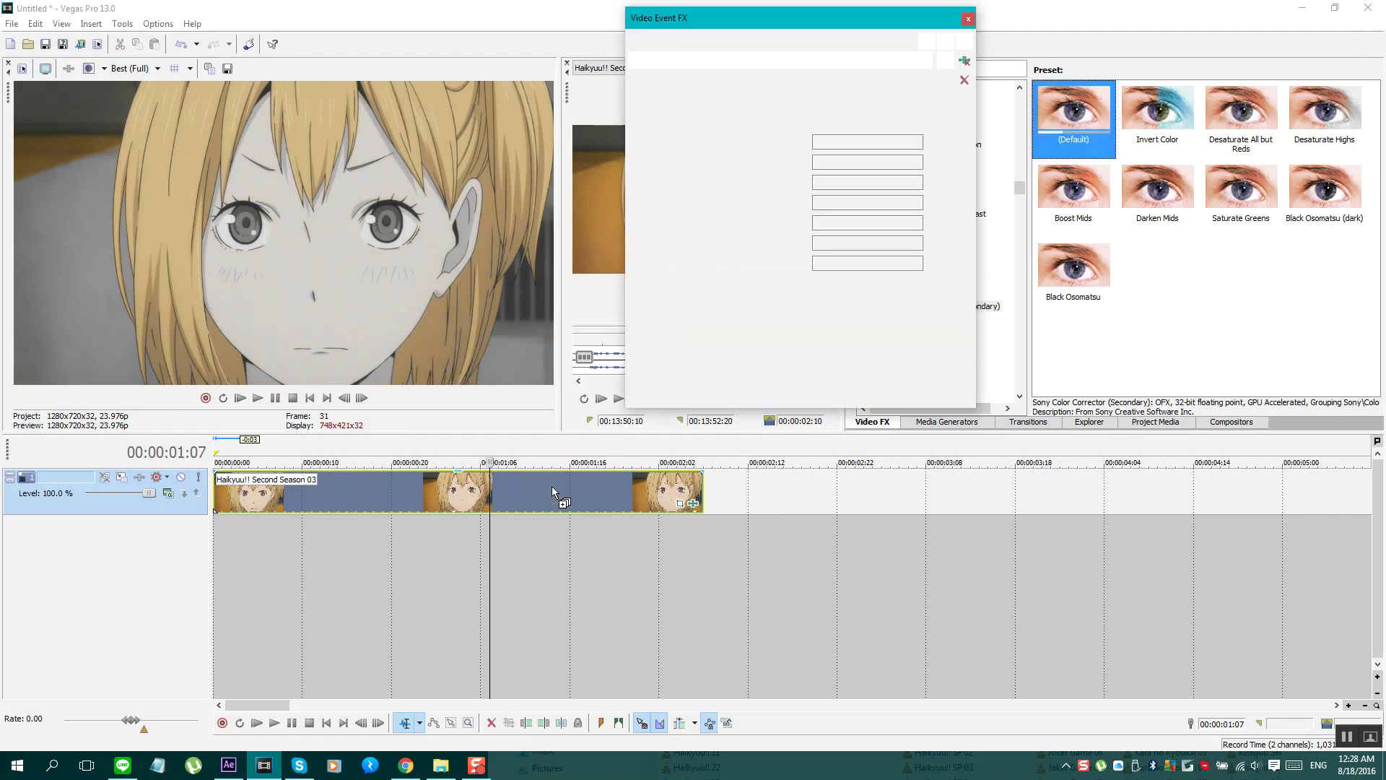
pyautogui.moveTo(697, 163); pyautogui.dragTo(639, 216)
pyautogui.moveTo(745, 222); pyautogui.dragTo(836, 233)
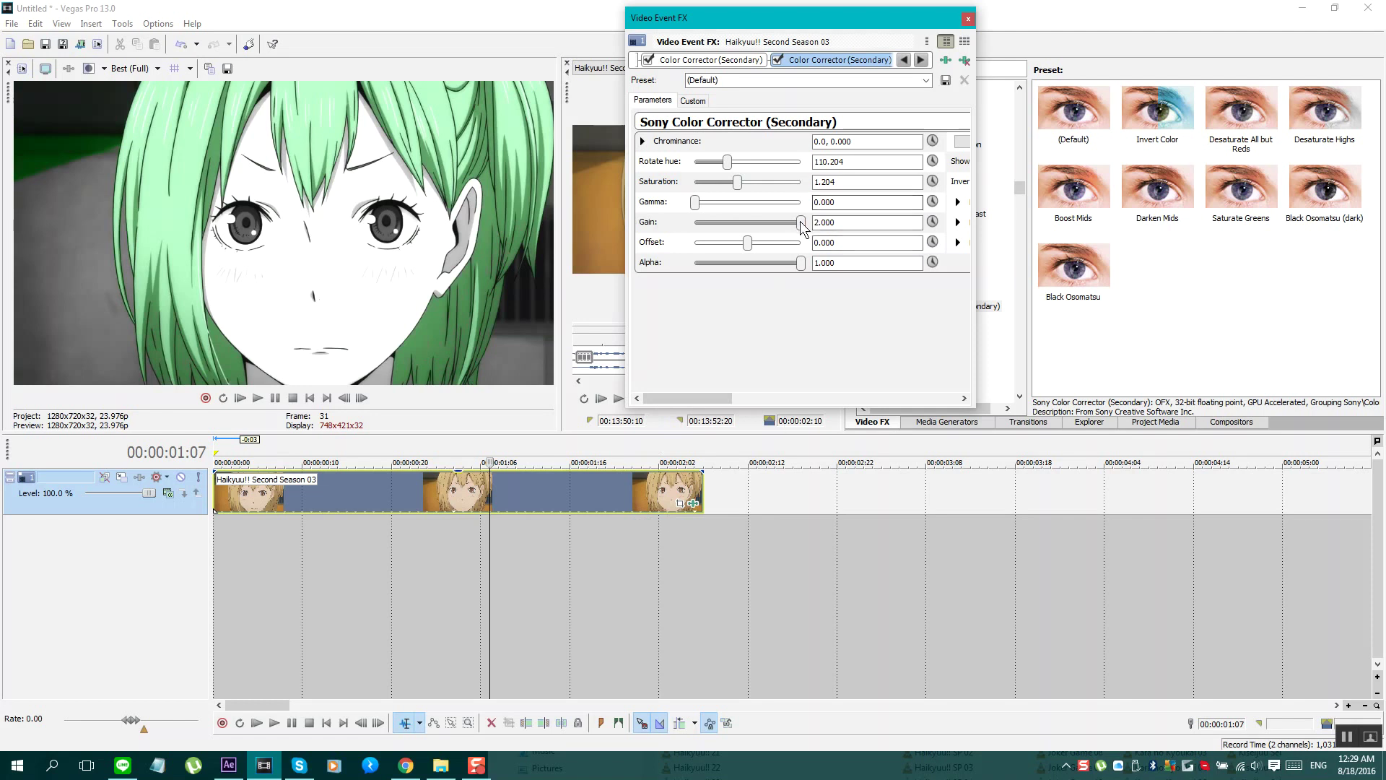
pyautogui.moveTo(801, 222); pyautogui.dragTo(786, 223)
pyautogui.click(968, 19)
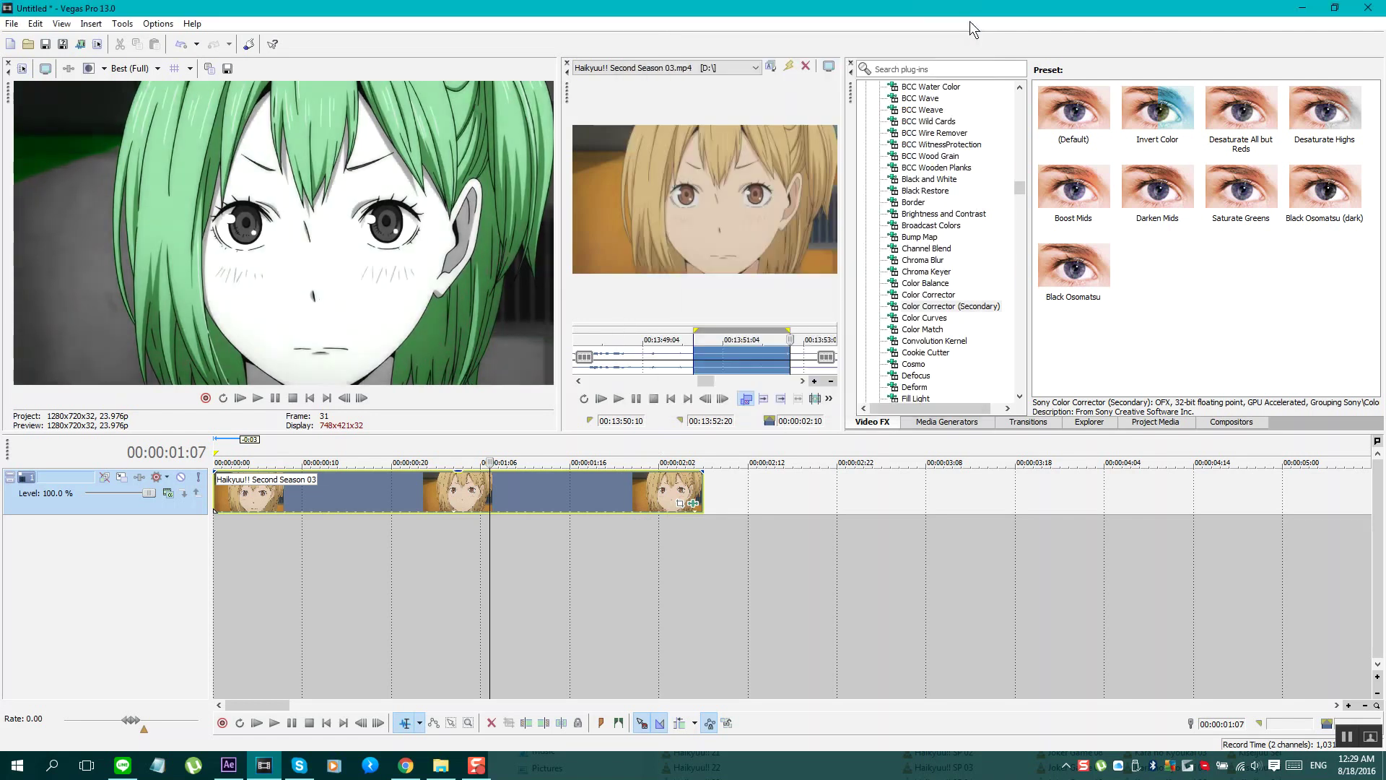
# - Play the recolored clip from its start to preview the effect
pyautogui.click(248, 491)
pyautogui.click(214, 491)
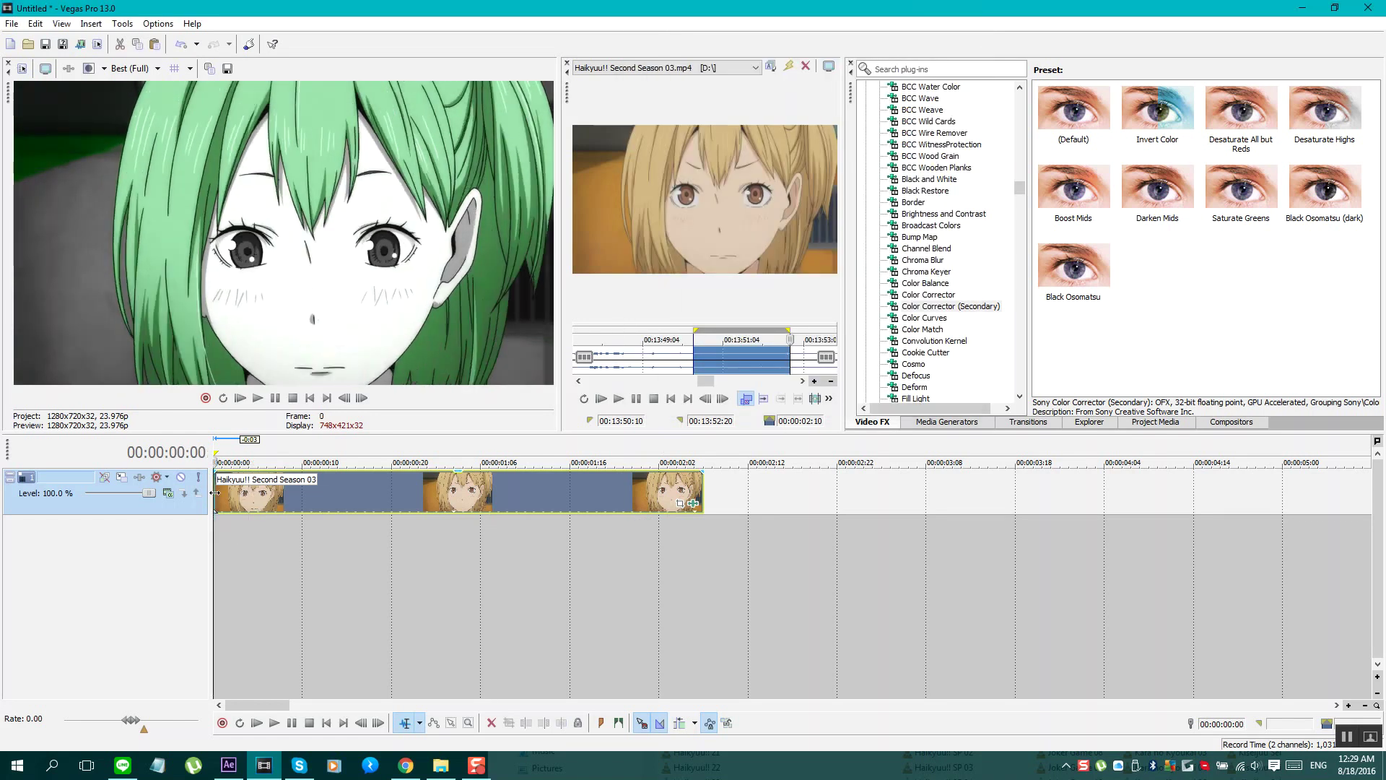
pyautogui.press('space')
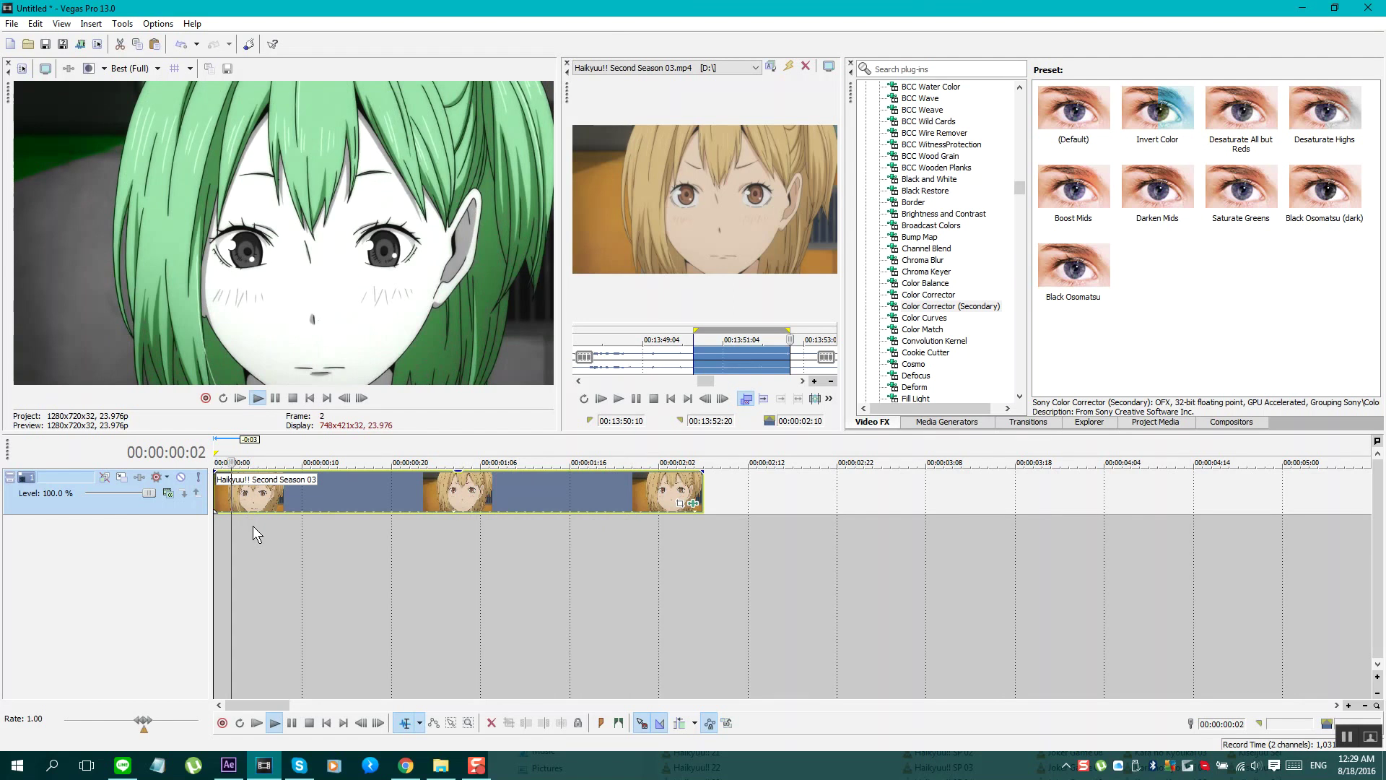
pyautogui.click(480, 498)
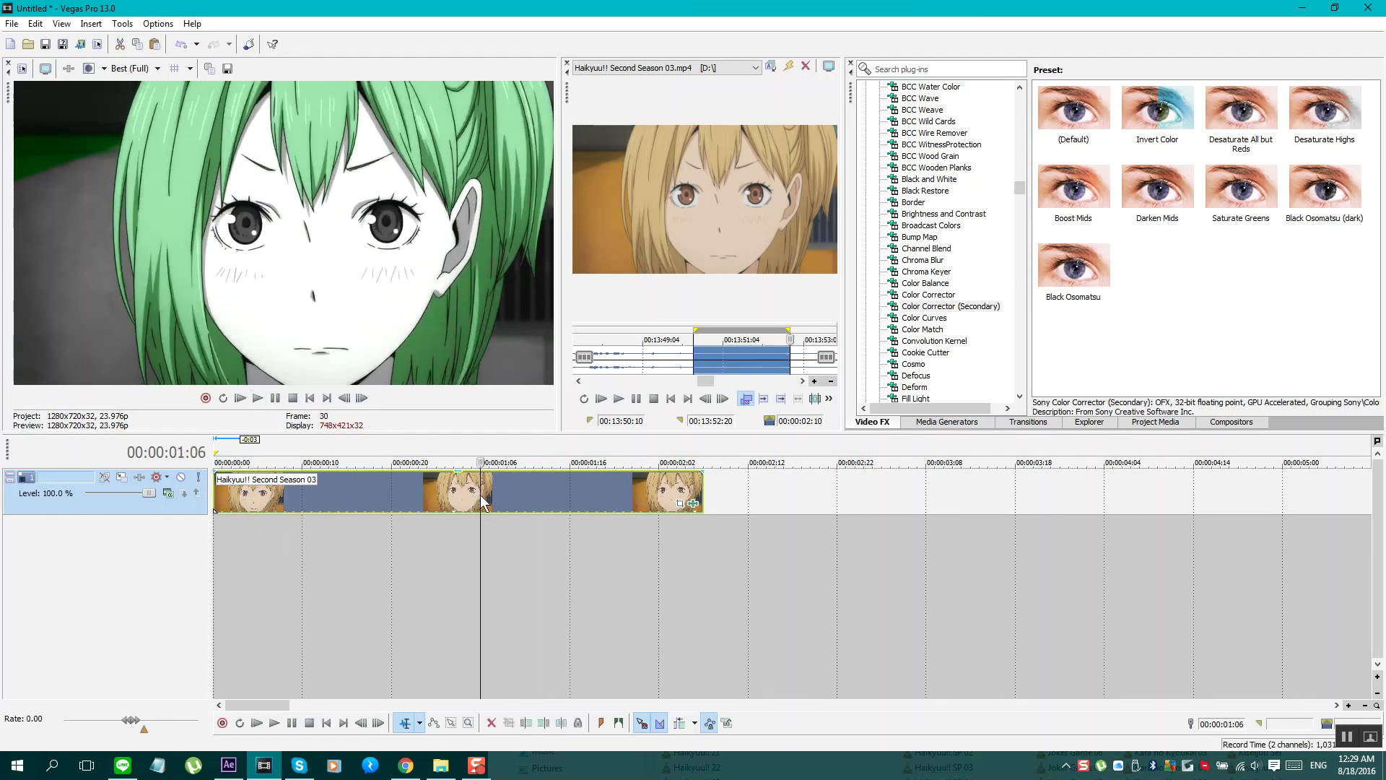
pyautogui.scroll(-3, 411, 512)
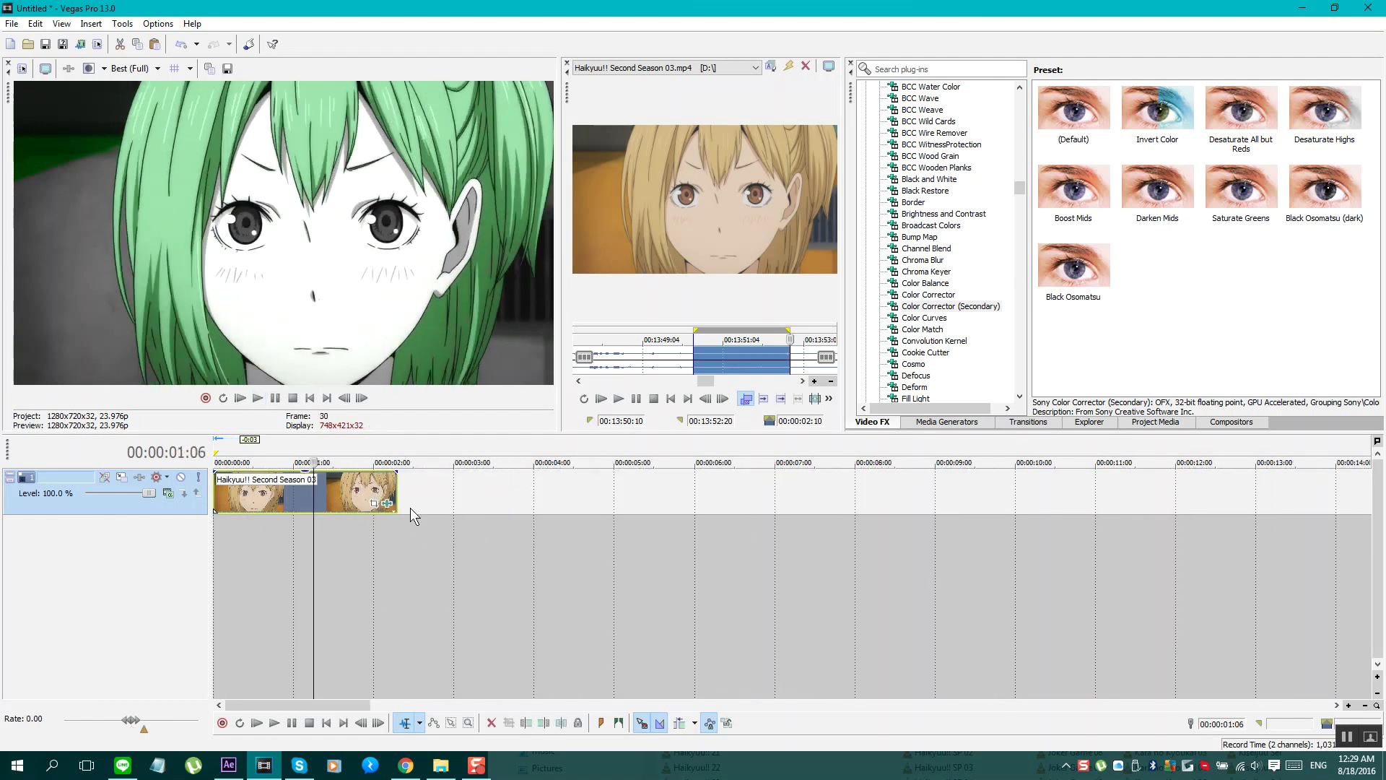
# - Switch to After Effects and mute the audio of the Haikyuu!! Second Season 16.mp4 layer
pyautogui.click(228, 766)
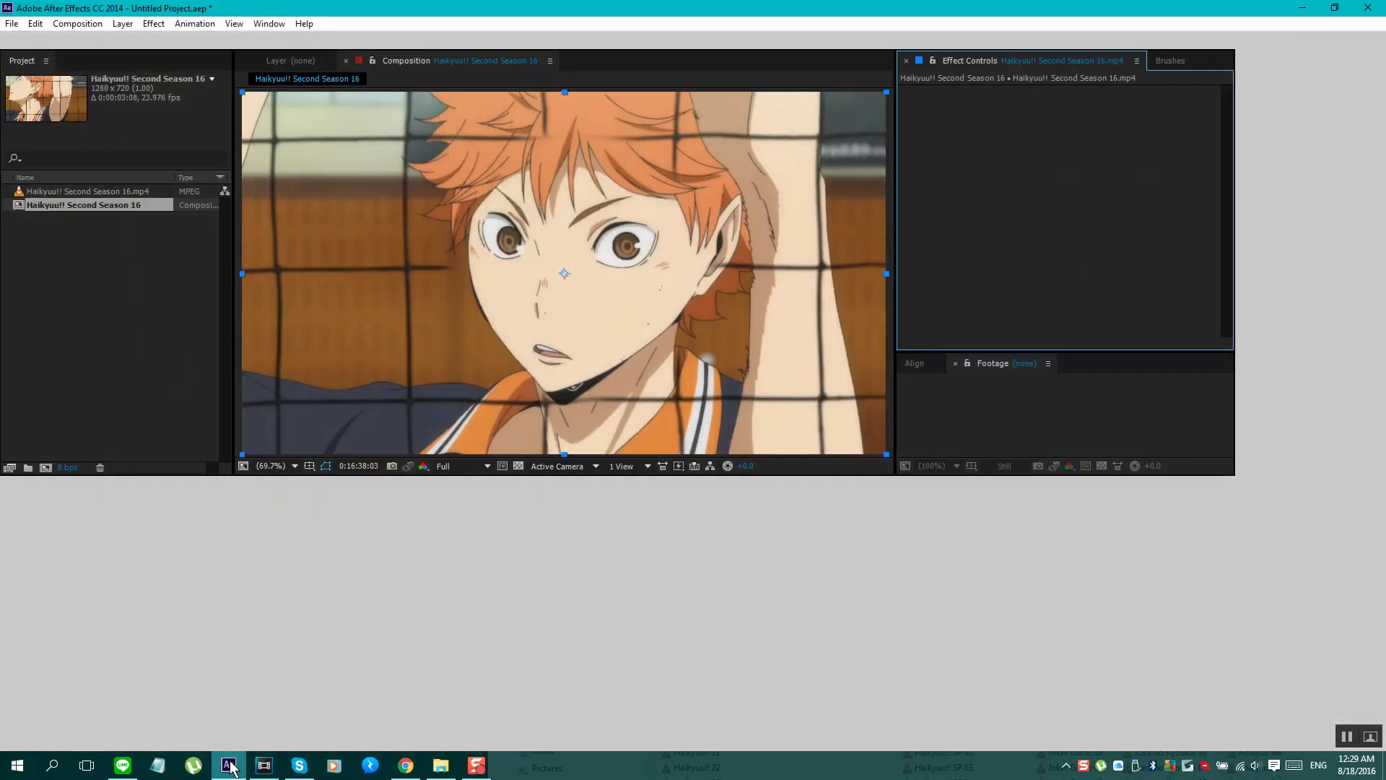
pyautogui.click(211, 543)
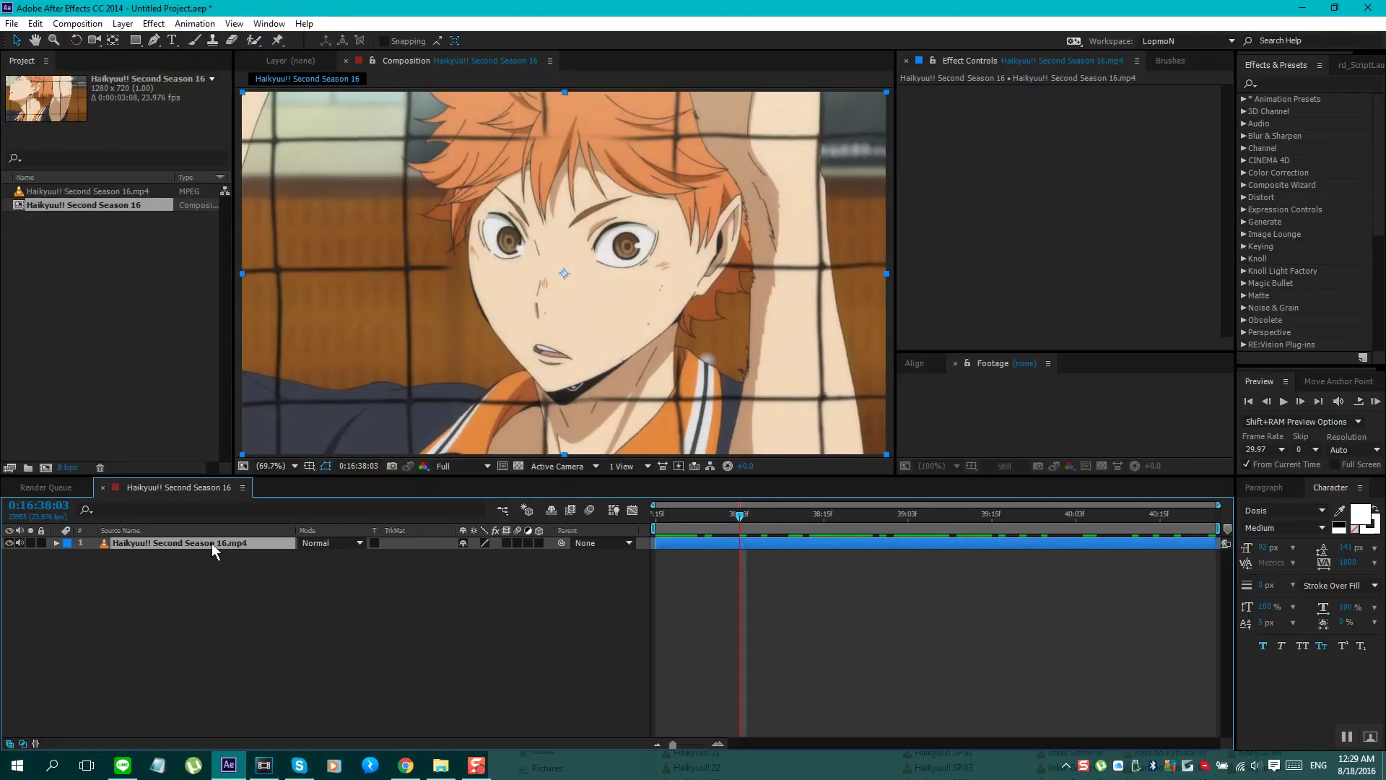
pyautogui.scroll(-1, 550, 349)
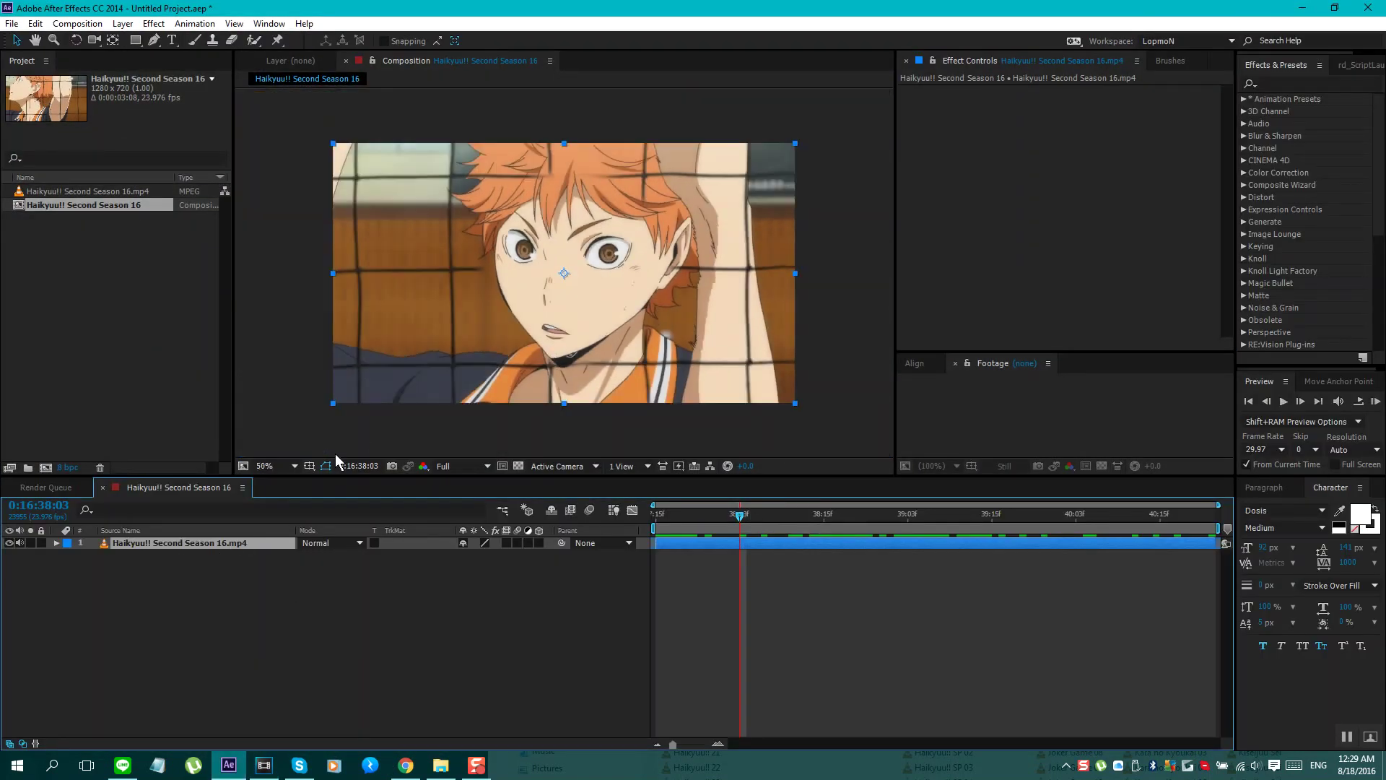
pyautogui.click(455, 467)
pyautogui.click(278, 465)
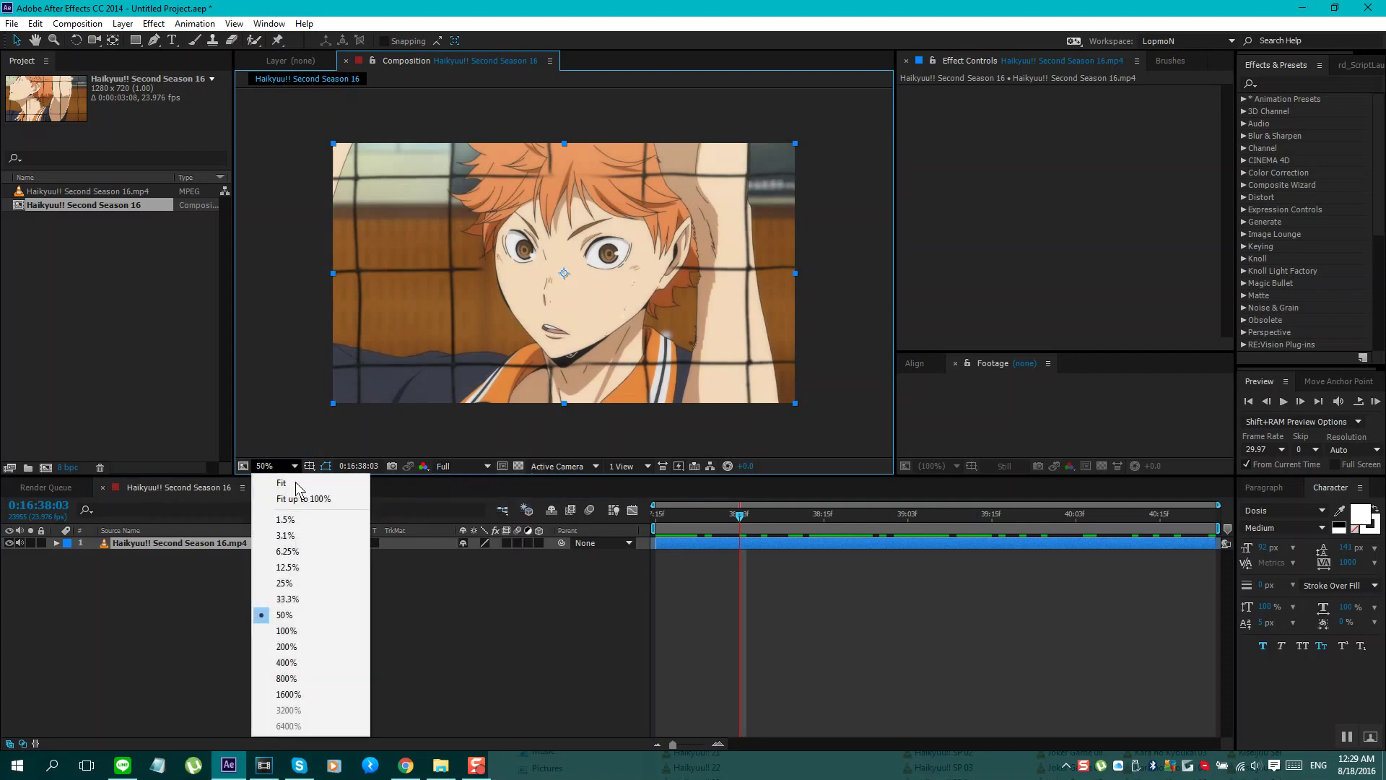
pyautogui.click(299, 498)
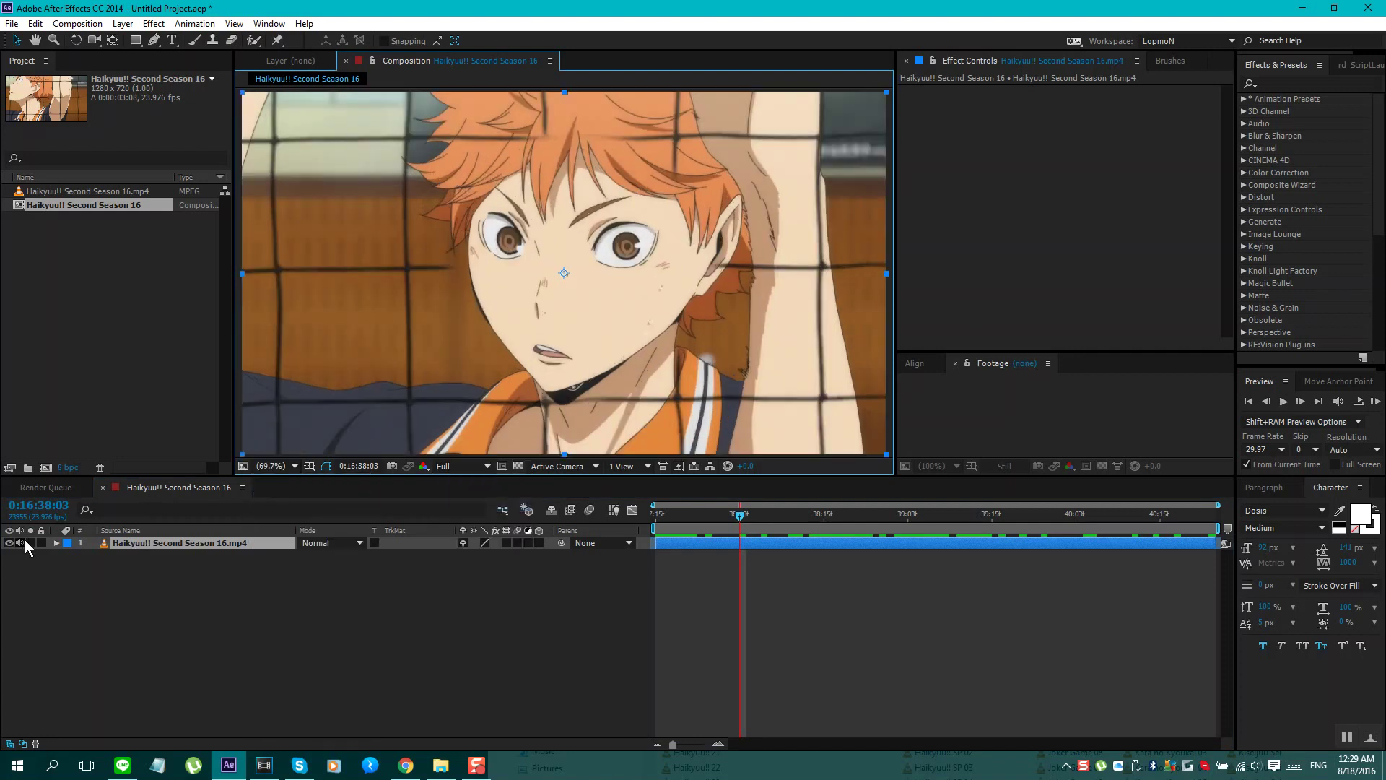
pyautogui.click(20, 543)
# - Duplicate the video layer and hide the lower copy
pyautogui.click(137, 531)
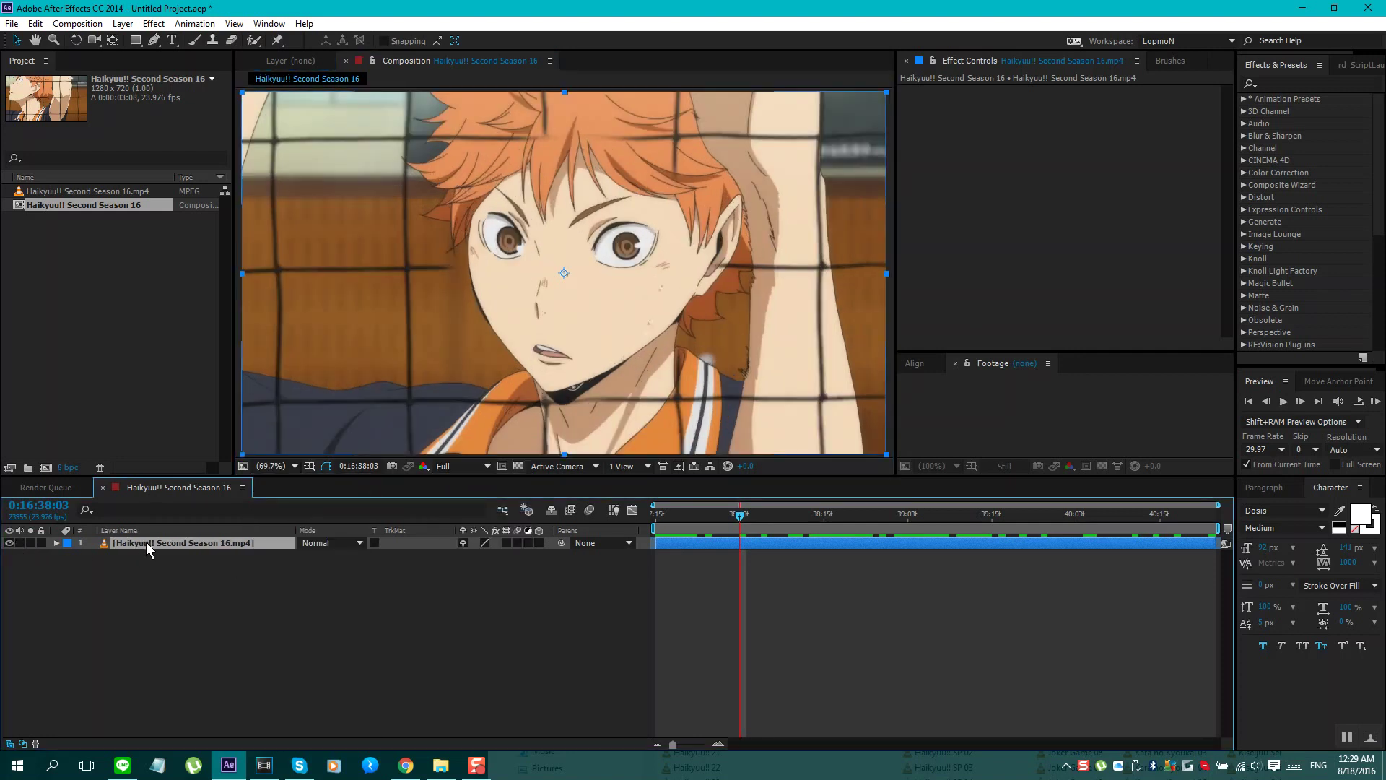
pyautogui.hotkey('ctrl', 'd')
pyautogui.click(9, 555)
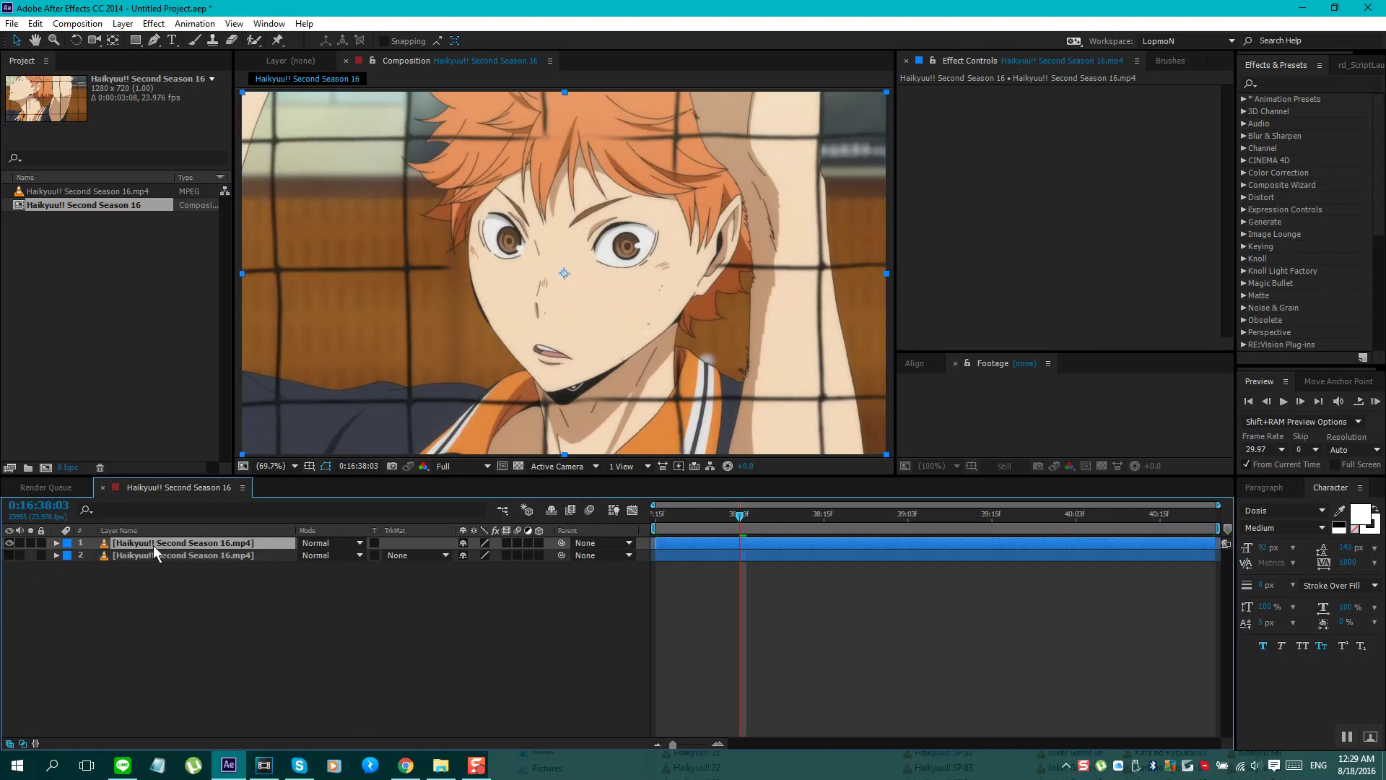
# - Apply the Color Range keying effect to the upper video layer
pyautogui.click(1287, 83)
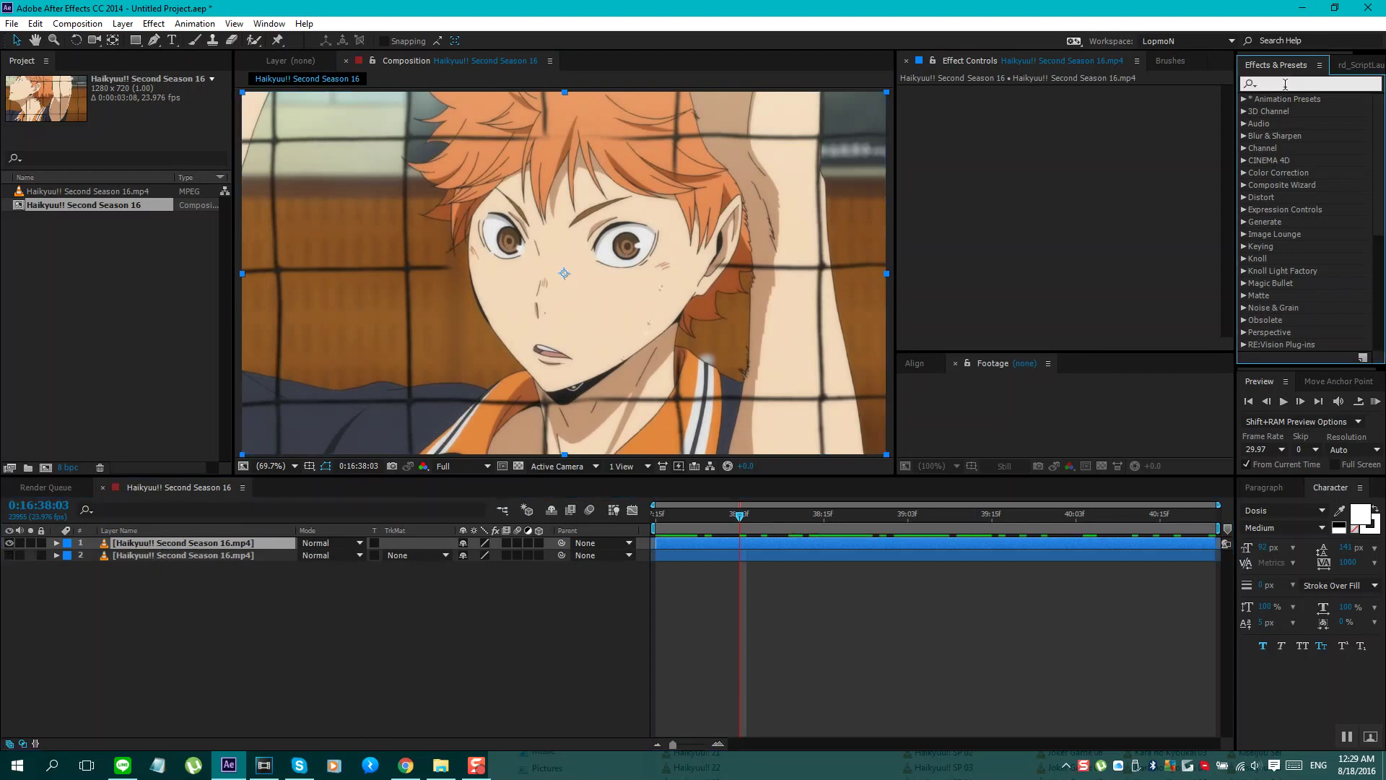
pyautogui.write('color range')
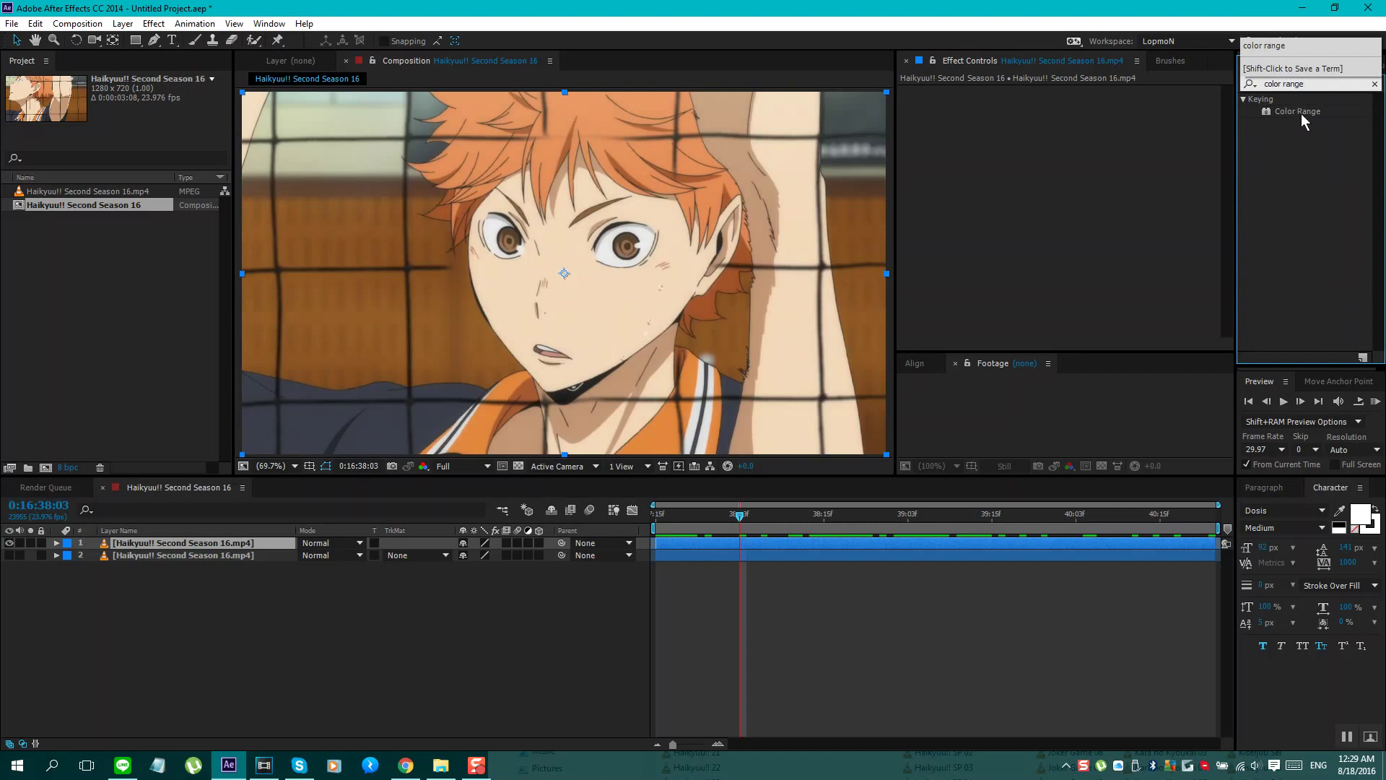
pyautogui.moveTo(1300, 112); pyautogui.dragTo(1045, 164)
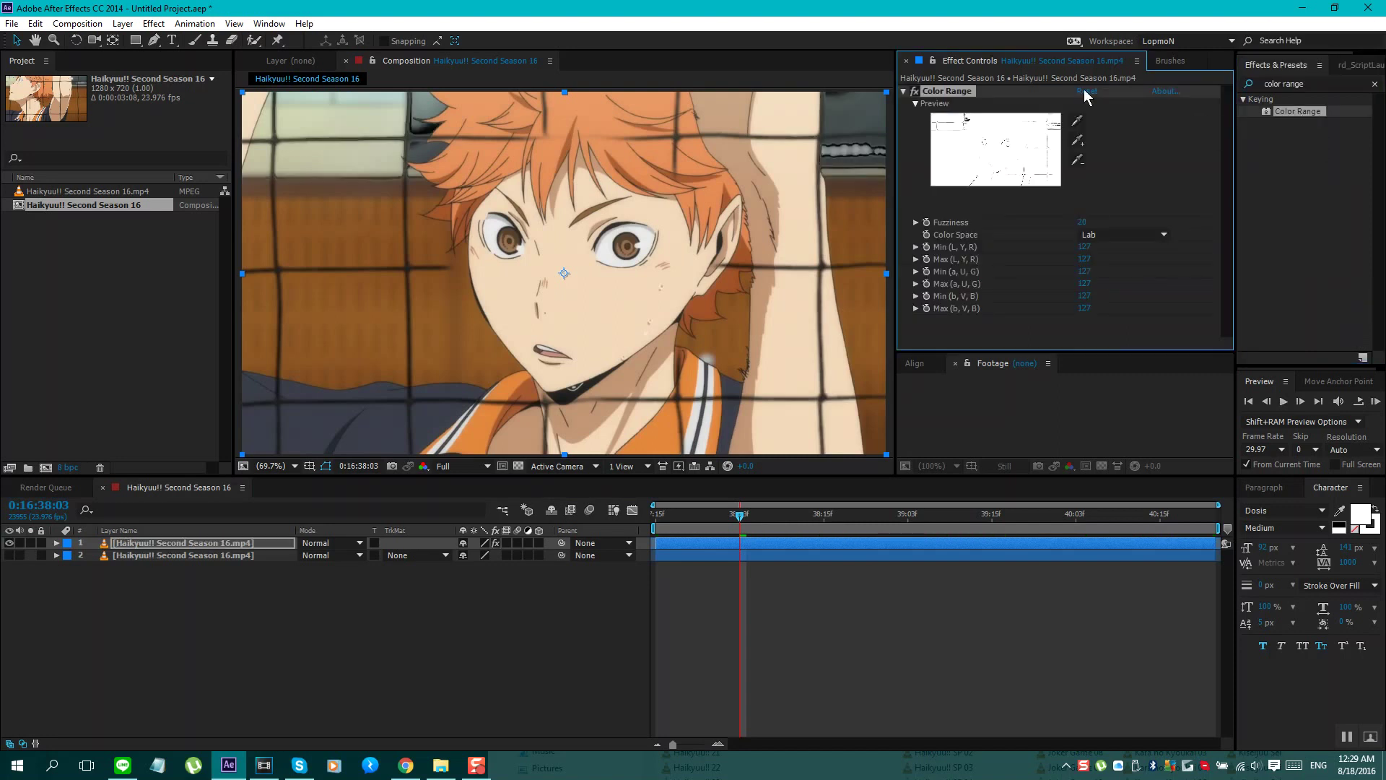
# - Key out the orange of the hair and jersey by sampling, adding and subtracting colors in the Color Range effect
pyautogui.click(548, 158)
pyautogui.click(1077, 140)
pyautogui.click(709, 303)
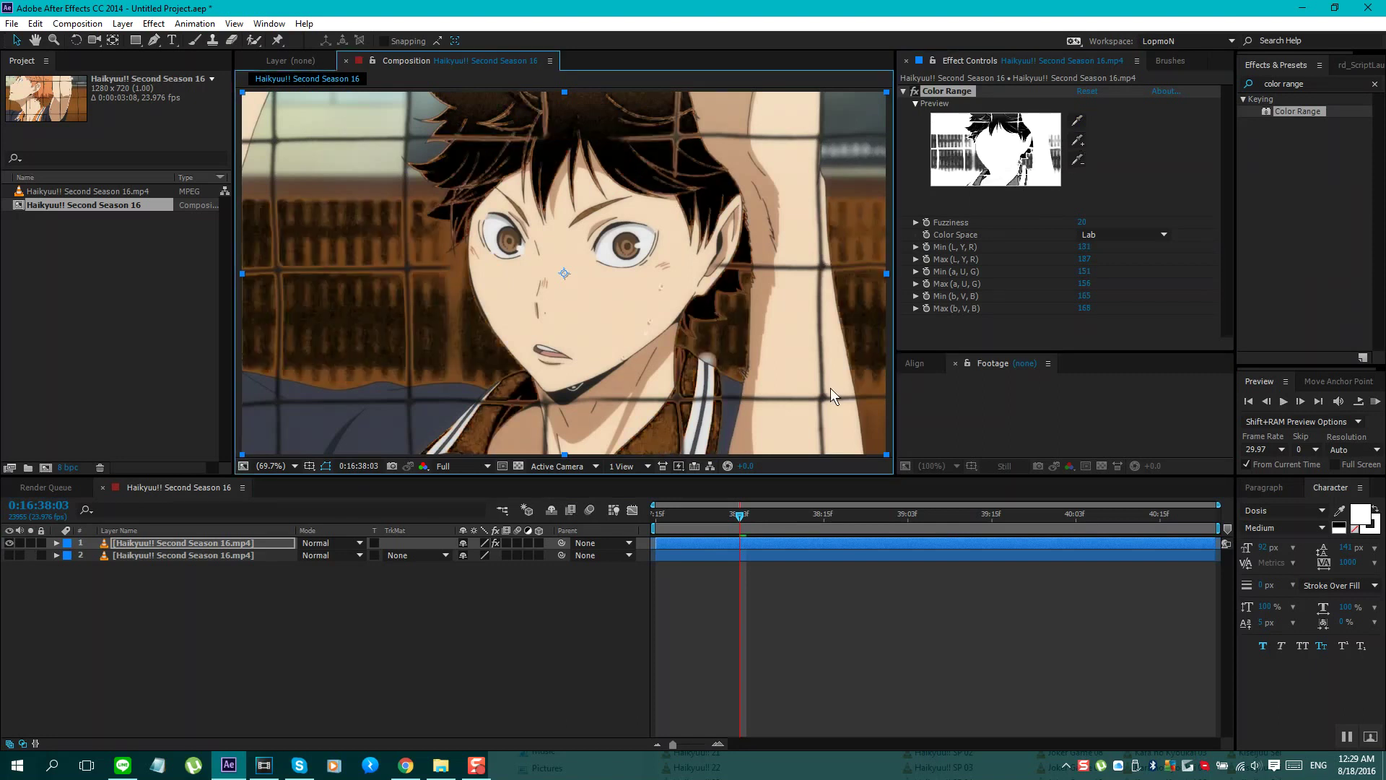
pyautogui.click(1078, 140)
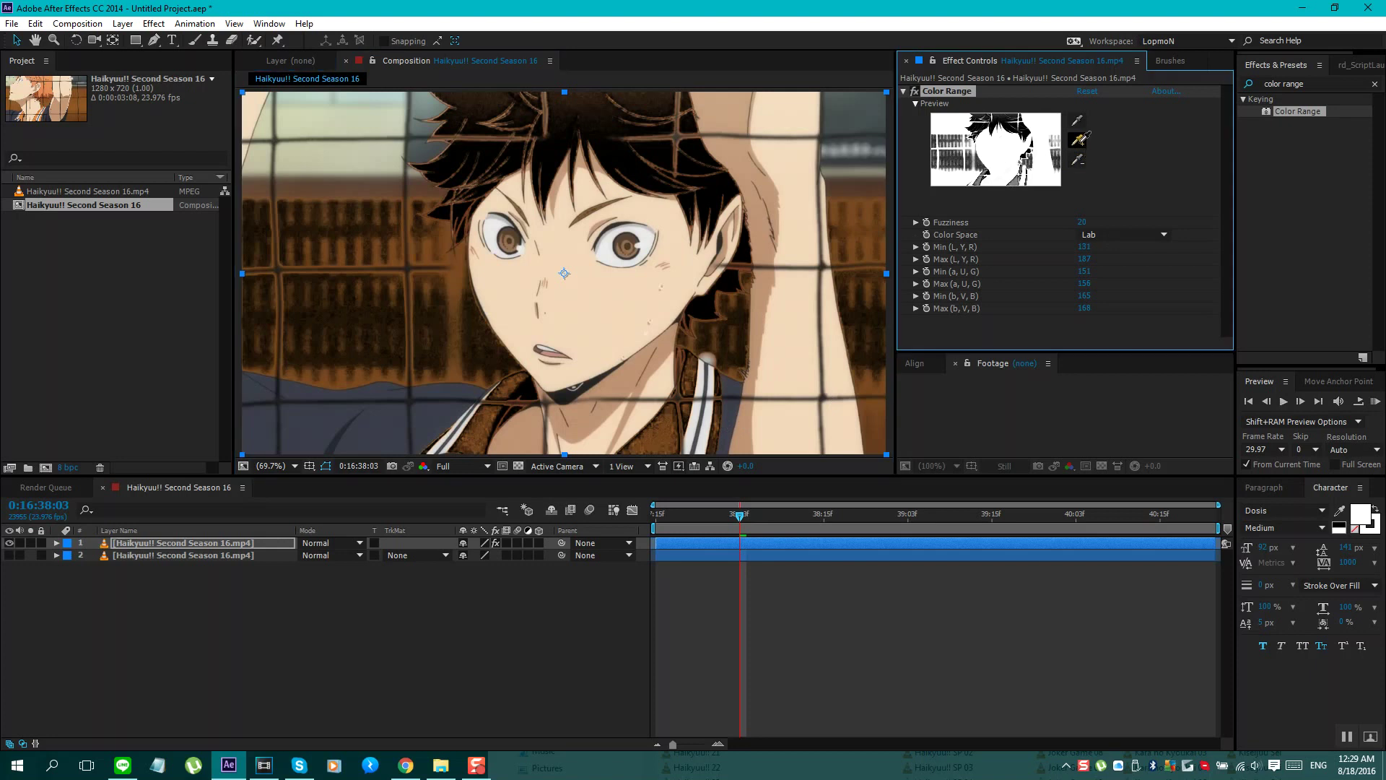
pyautogui.click(656, 439)
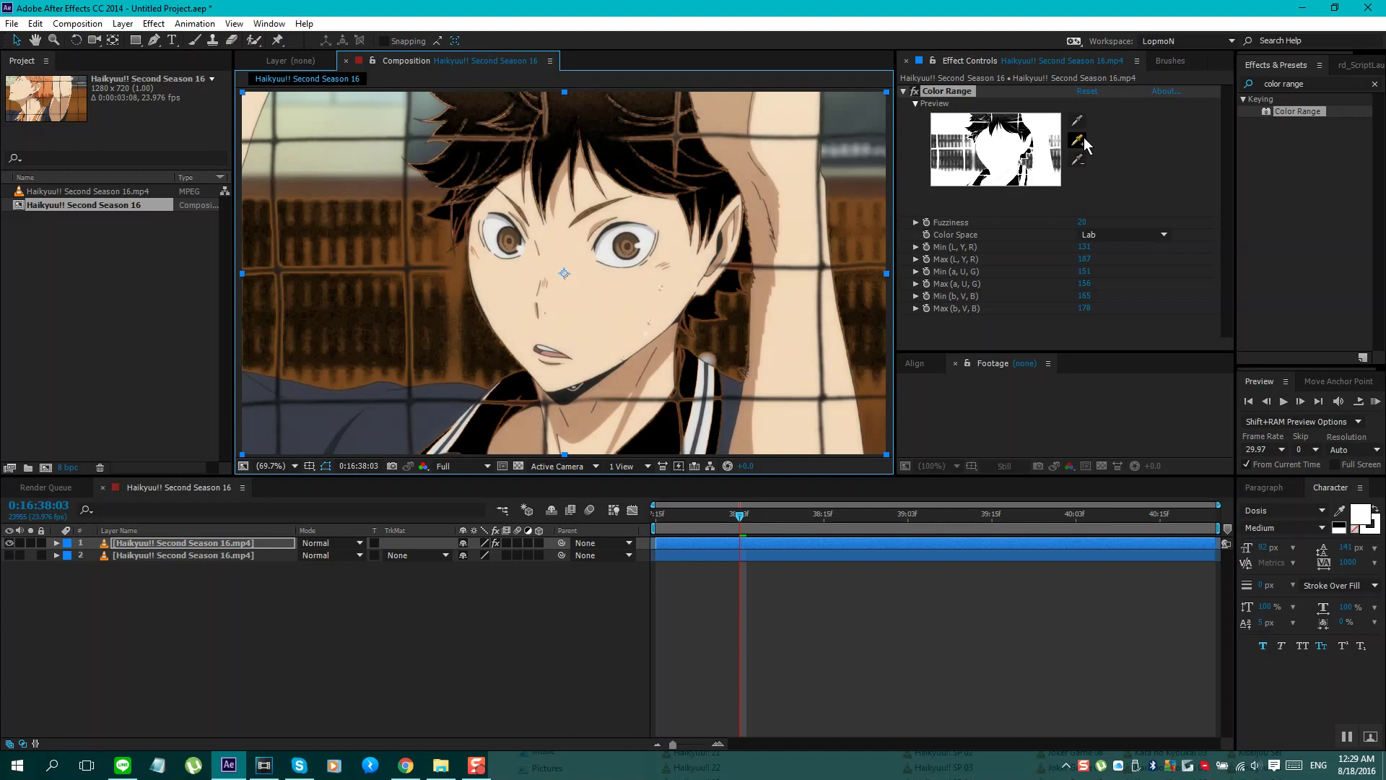
pyautogui.click(1077, 159)
pyautogui.click(864, 315)
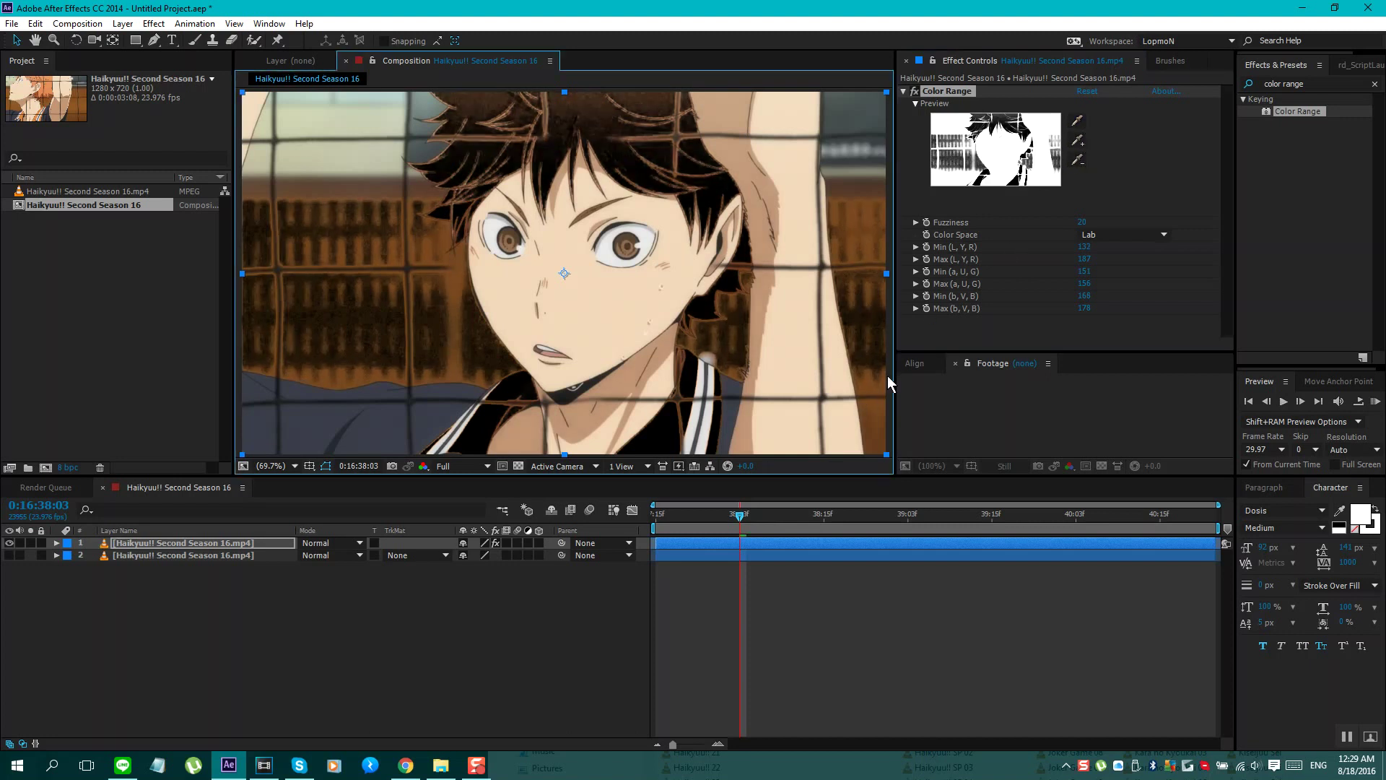
pyautogui.click(1077, 141)
# - Apply the CC Toner effect to the upper layer below Color Range
pyautogui.click(1284, 106)
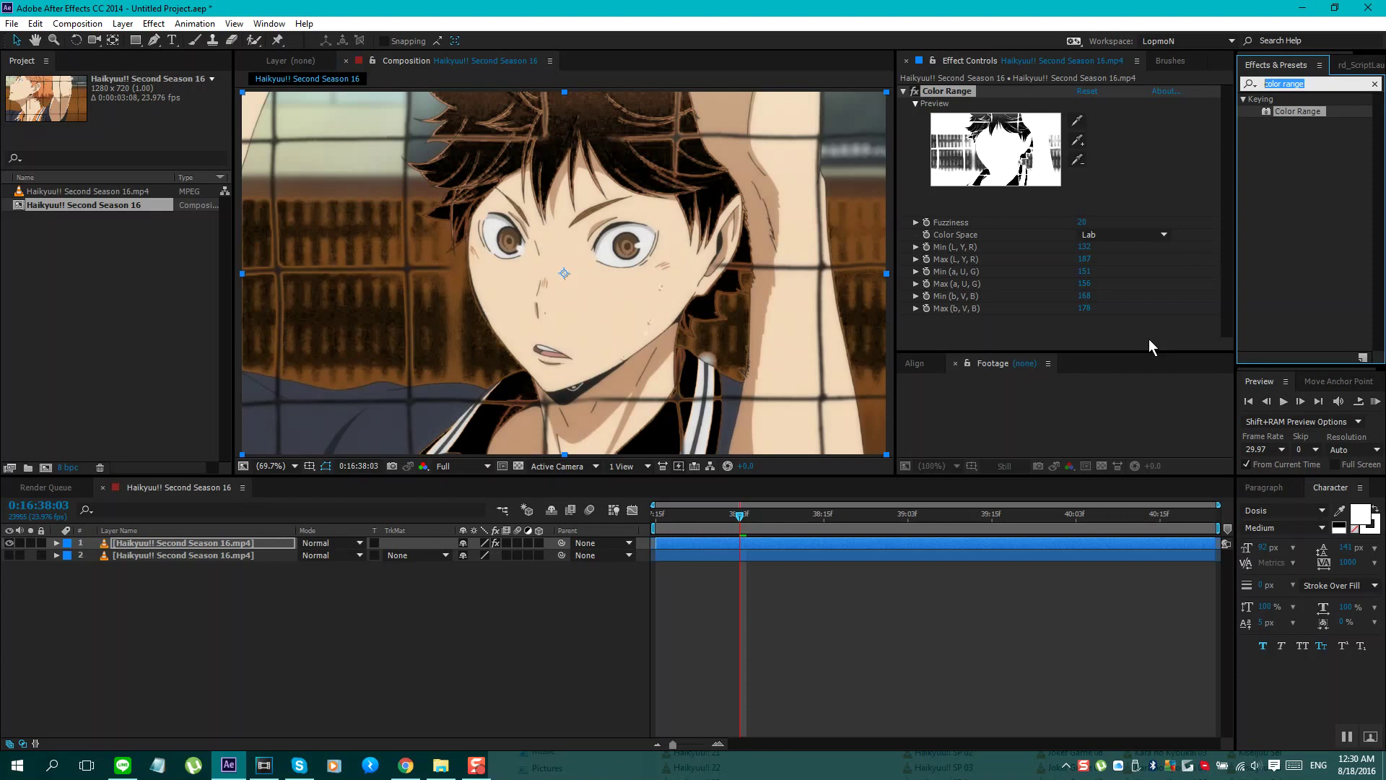
pyautogui.write('cc t')
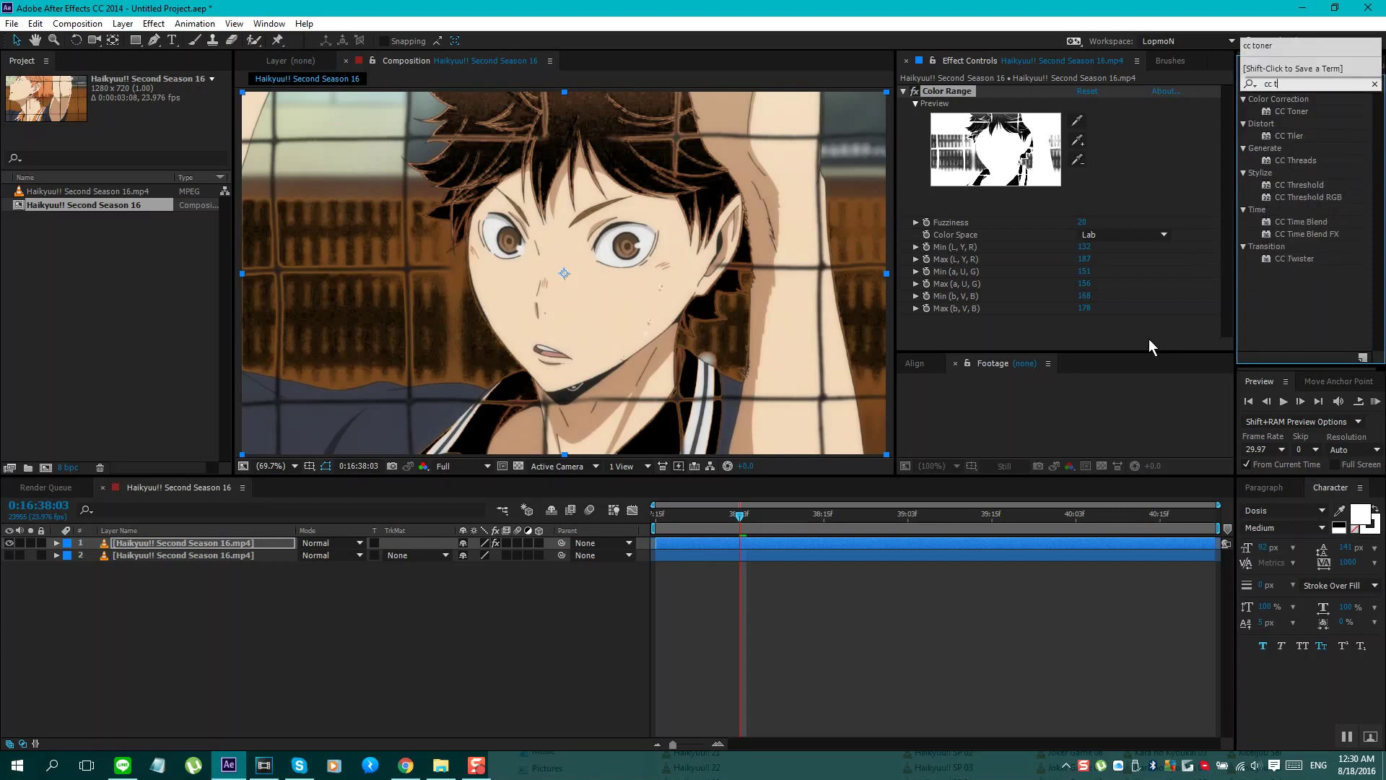
pyautogui.write('oner')
pyautogui.moveTo(1307, 109); pyautogui.dragTo(1010, 339)
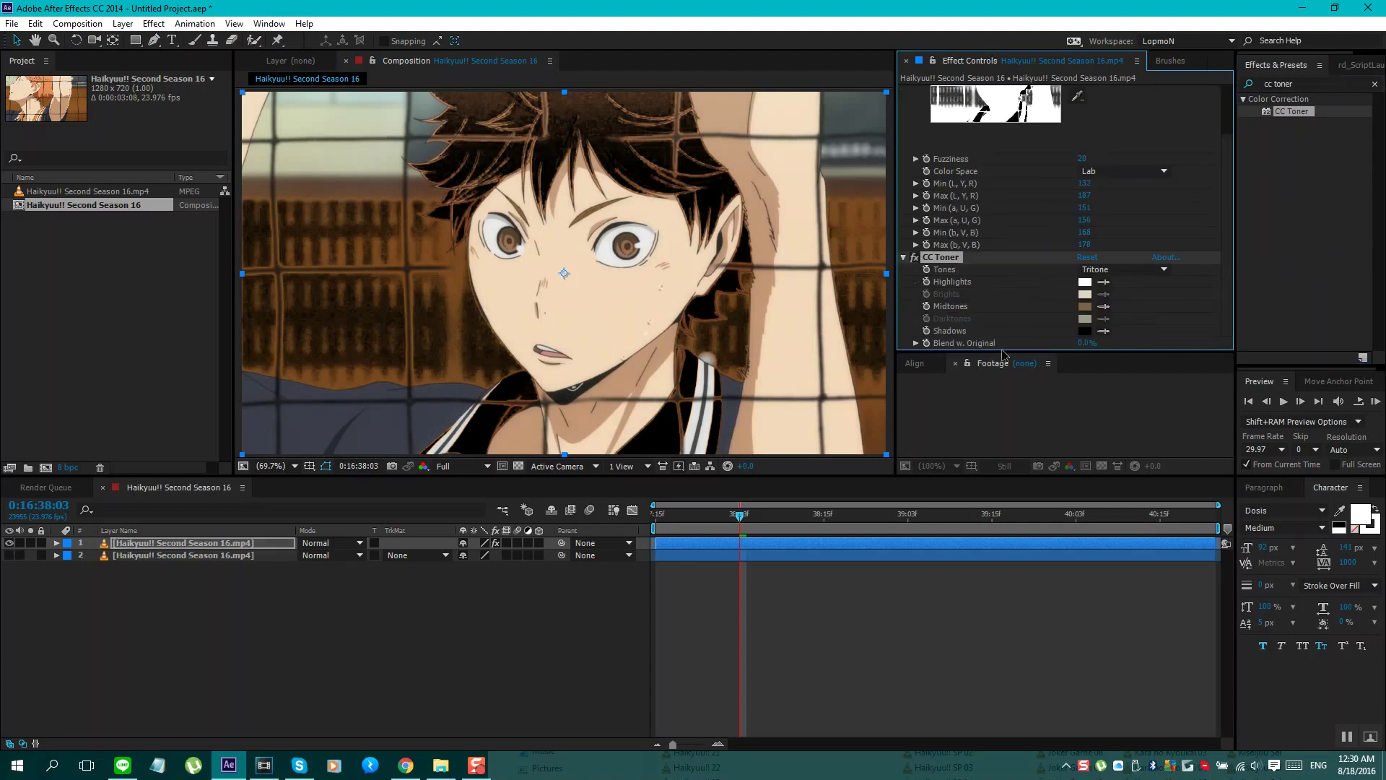
# - Set the CC Toner midtones color to dark gray 515151 and make the lower video layer visible again
pyautogui.click(1084, 306)
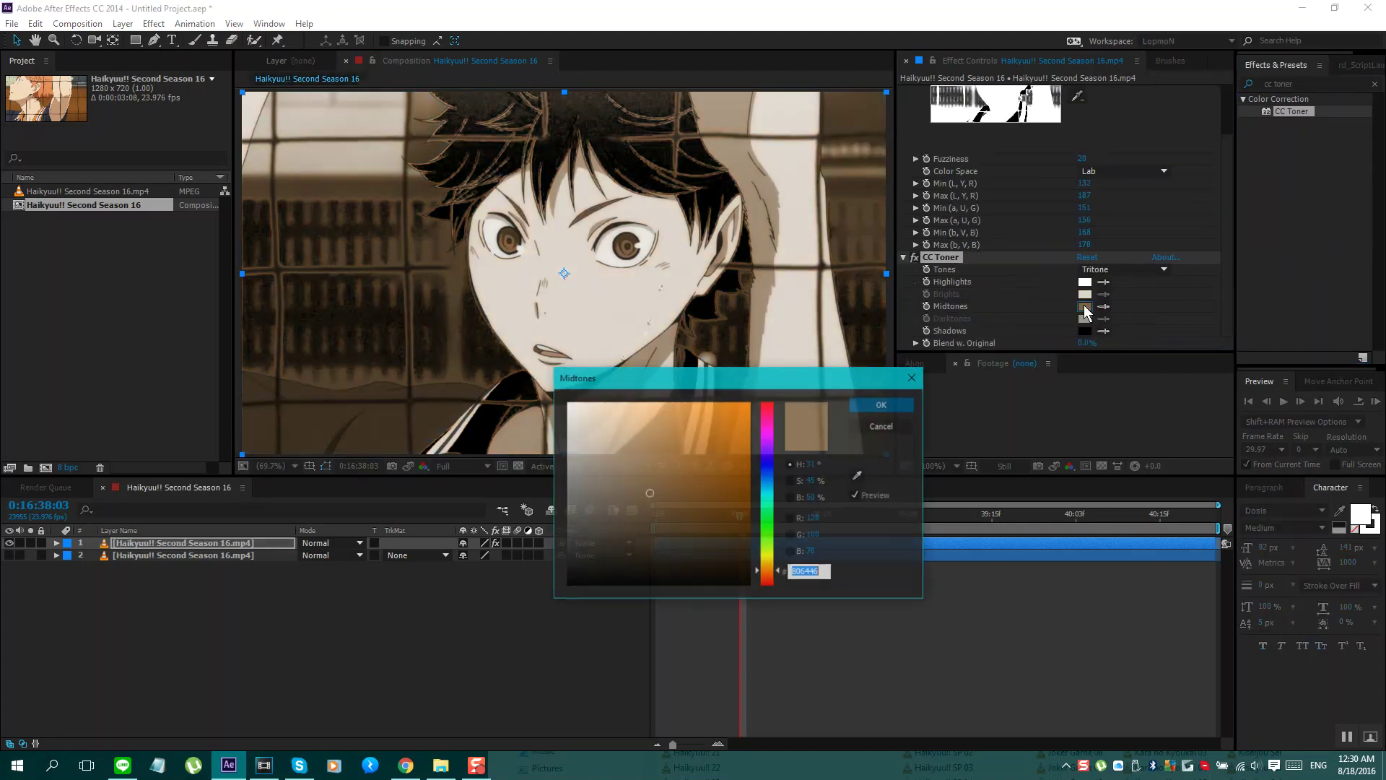
pyautogui.moveTo(629, 484); pyautogui.dragTo(473, 528)
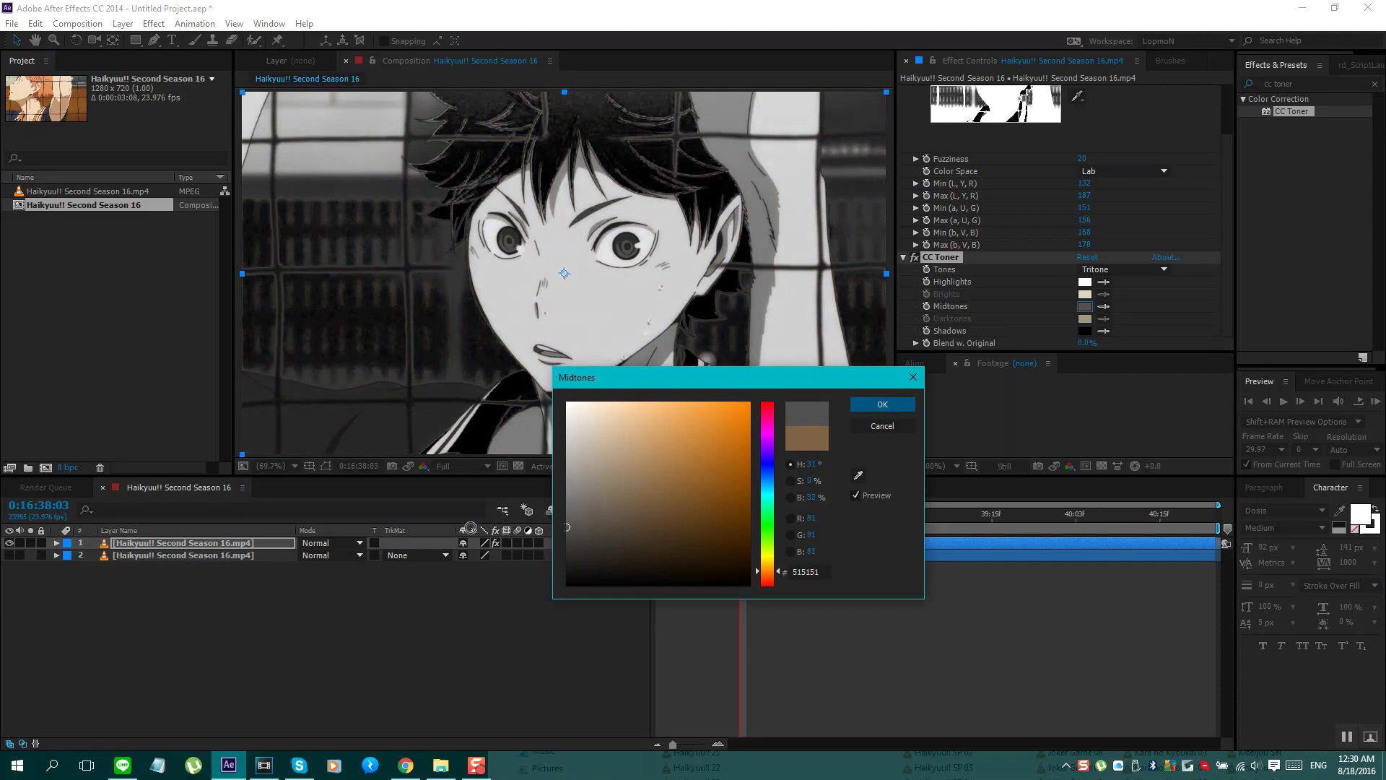
pyautogui.click(867, 402)
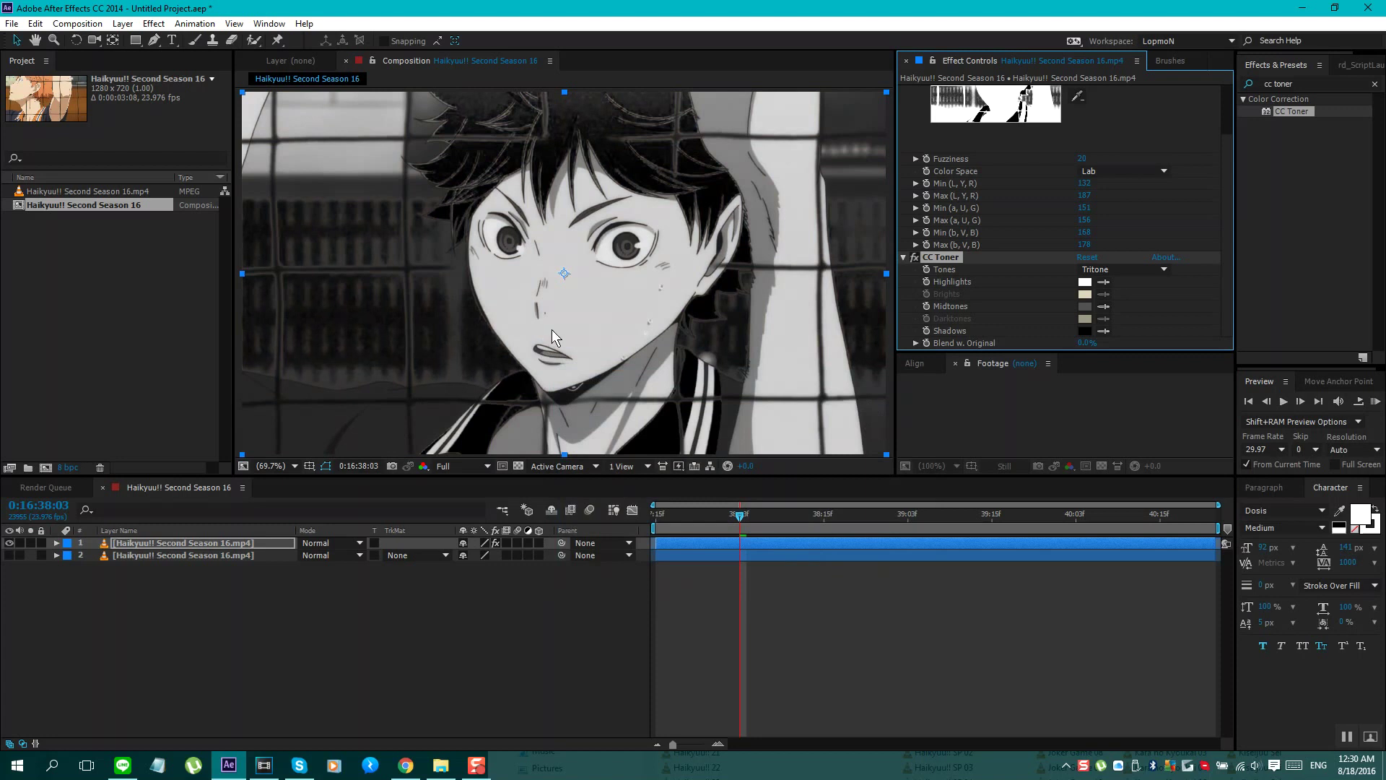
pyautogui.click(9, 555)
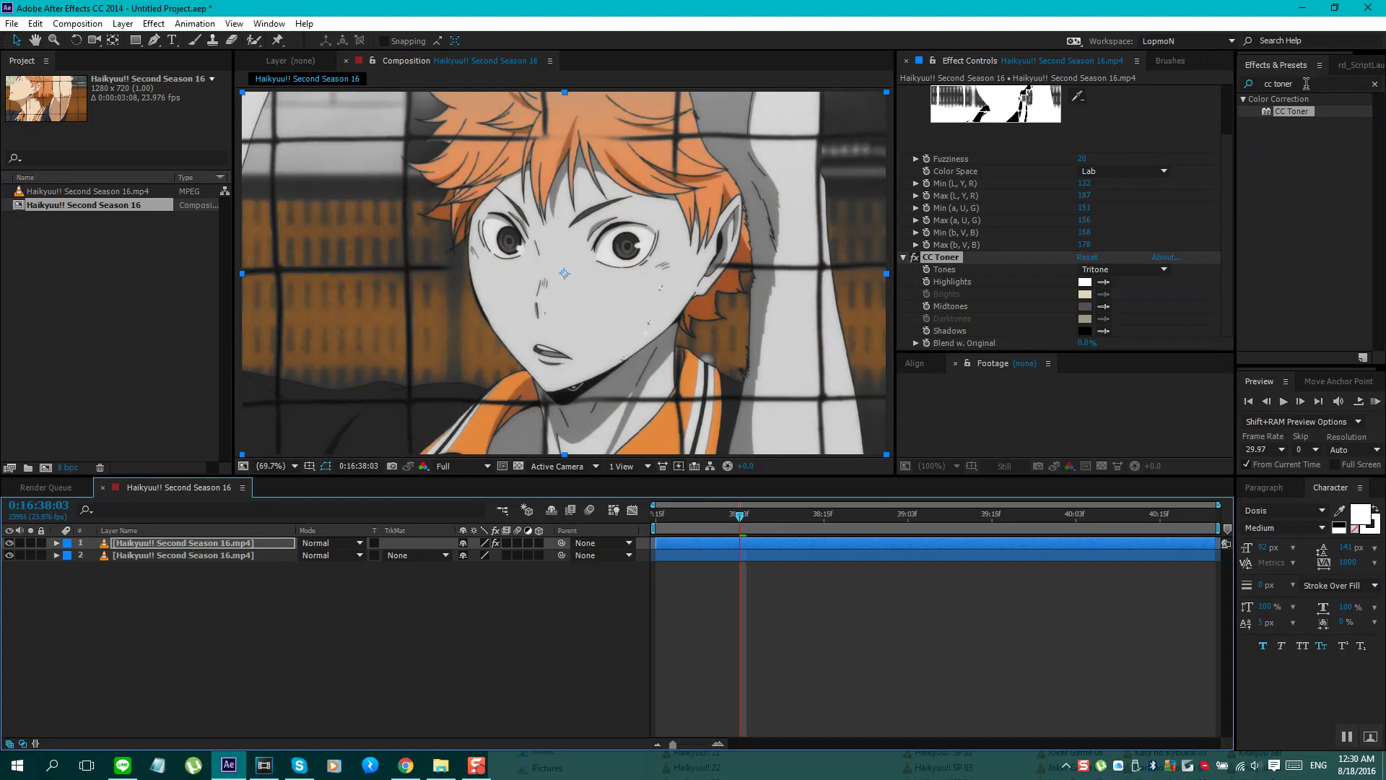
# - Apply Hue/Saturation to the lower layer with master hue -1x-69.0° and master saturation -21
pyautogui.hotkey('ctrl', '5')
pyautogui.write('hue')
pyautogui.moveTo(1302, 160); pyautogui.dragTo(804, 553)
pyautogui.moveTo(1089, 177); pyautogui.dragTo(1037, 159)
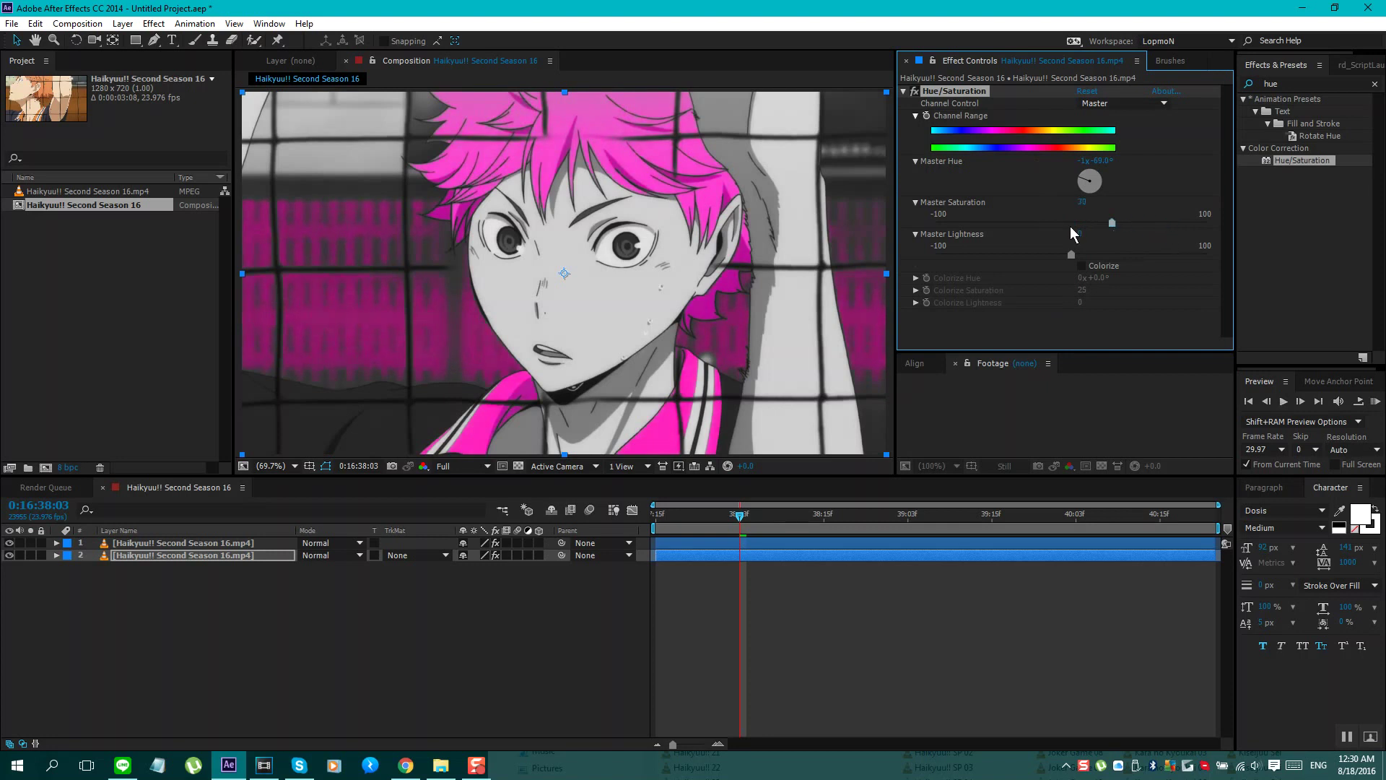
pyautogui.moveTo(1073, 222)
pyautogui.mouseDown()
pyautogui.moveTo(989, 228)
pyautogui.moveTo(1070, 234)
pyautogui.mouseUp()
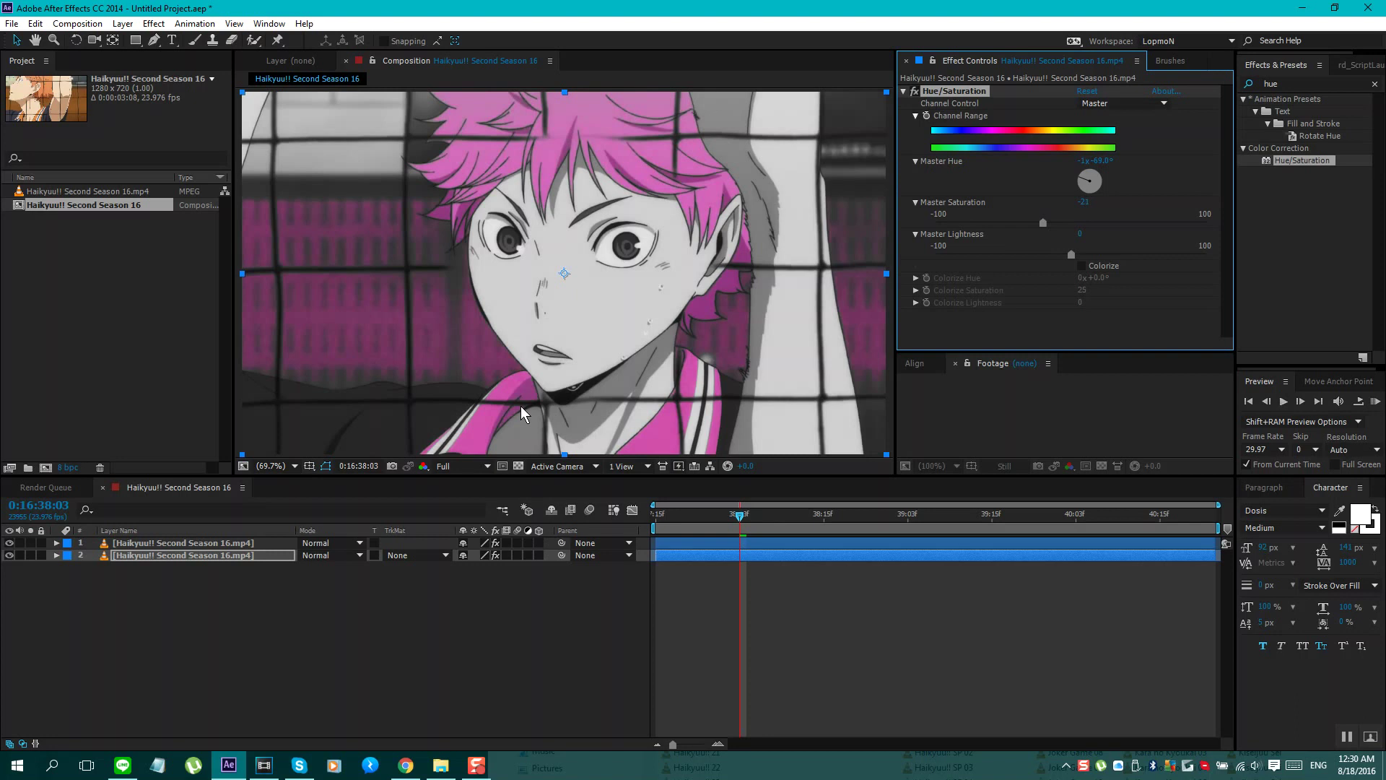
pyautogui.press(',')
pyautogui.click(279, 466)
pyautogui.click(293, 479)
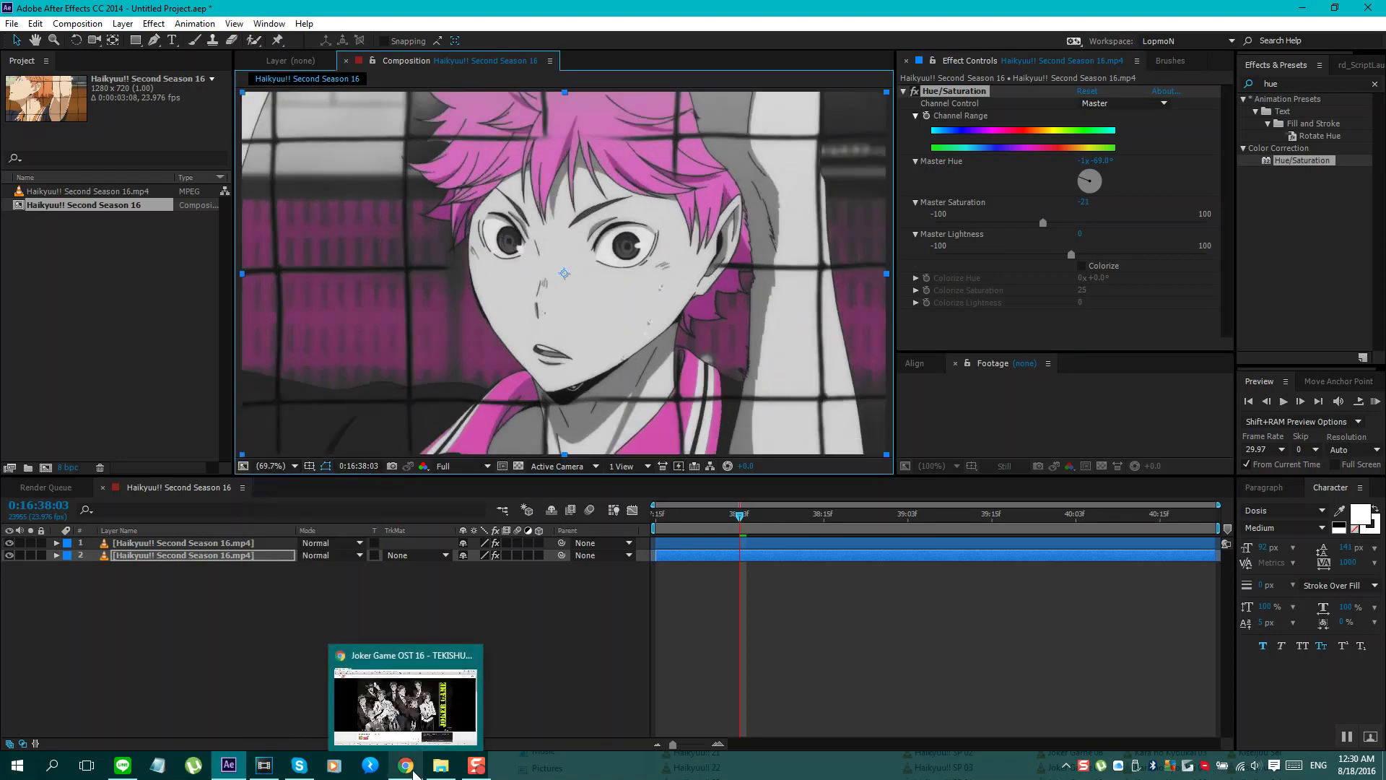
# - Switch to Vegas Pro, apply the Magic Bullet Looks effect to the green-haired clip and open its look editor
pyautogui.click(266, 772)
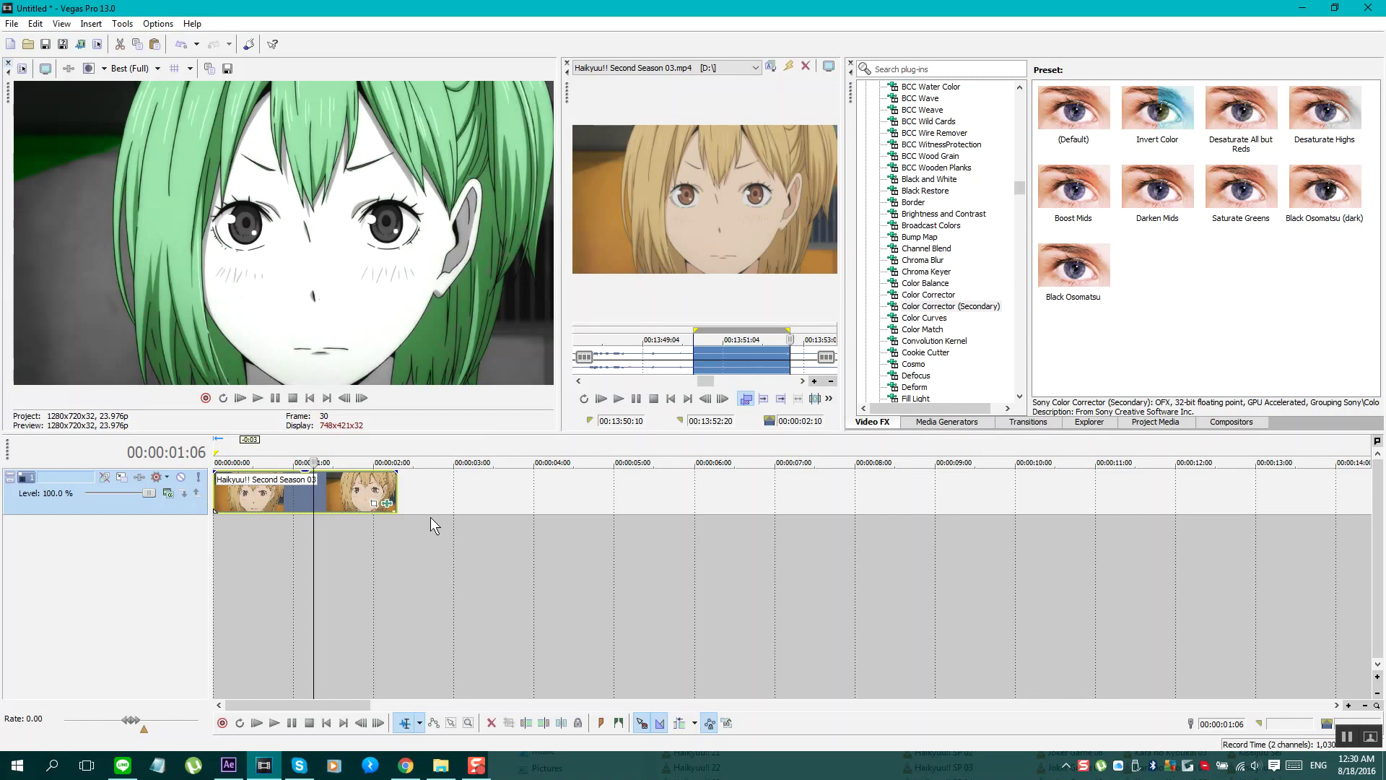
pyautogui.click(921, 307)
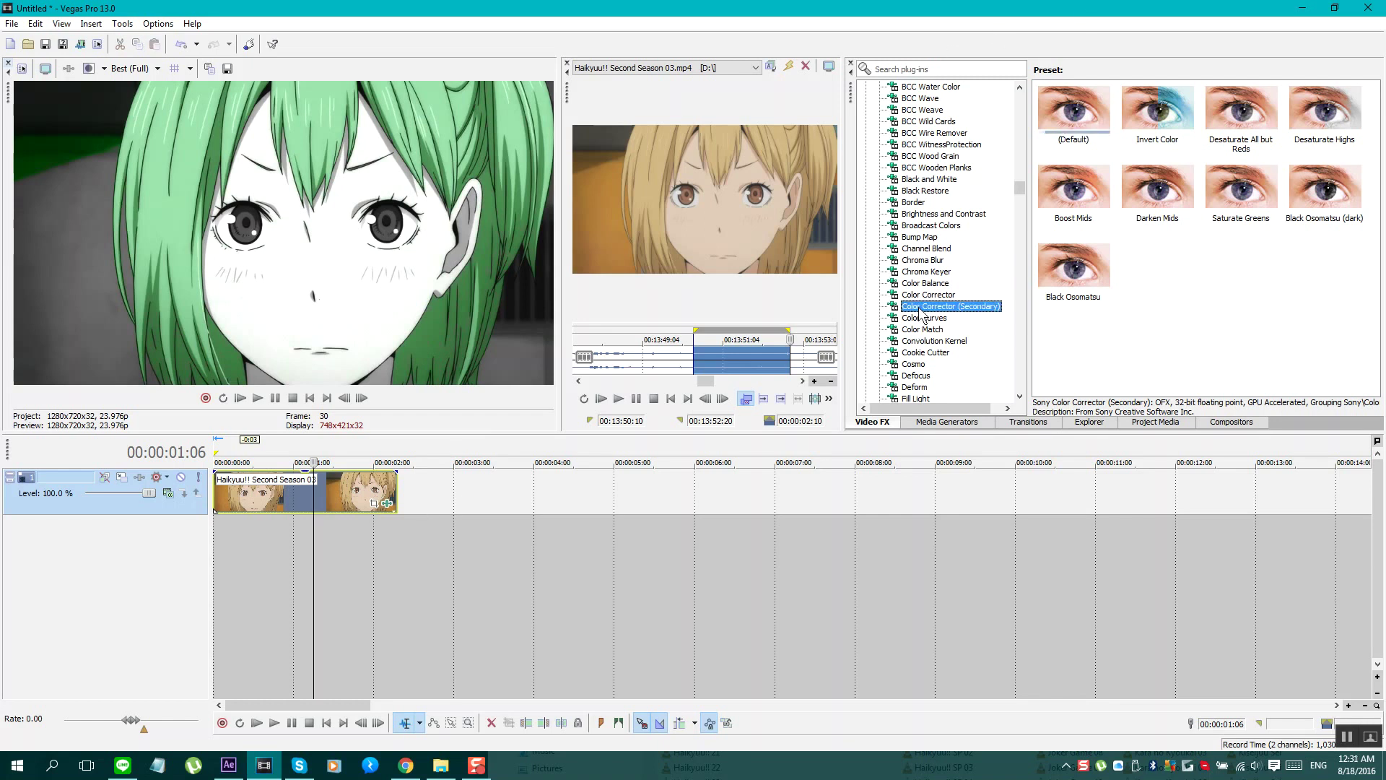
pyautogui.press('l')
pyautogui.scroll(-3, 989, 280)
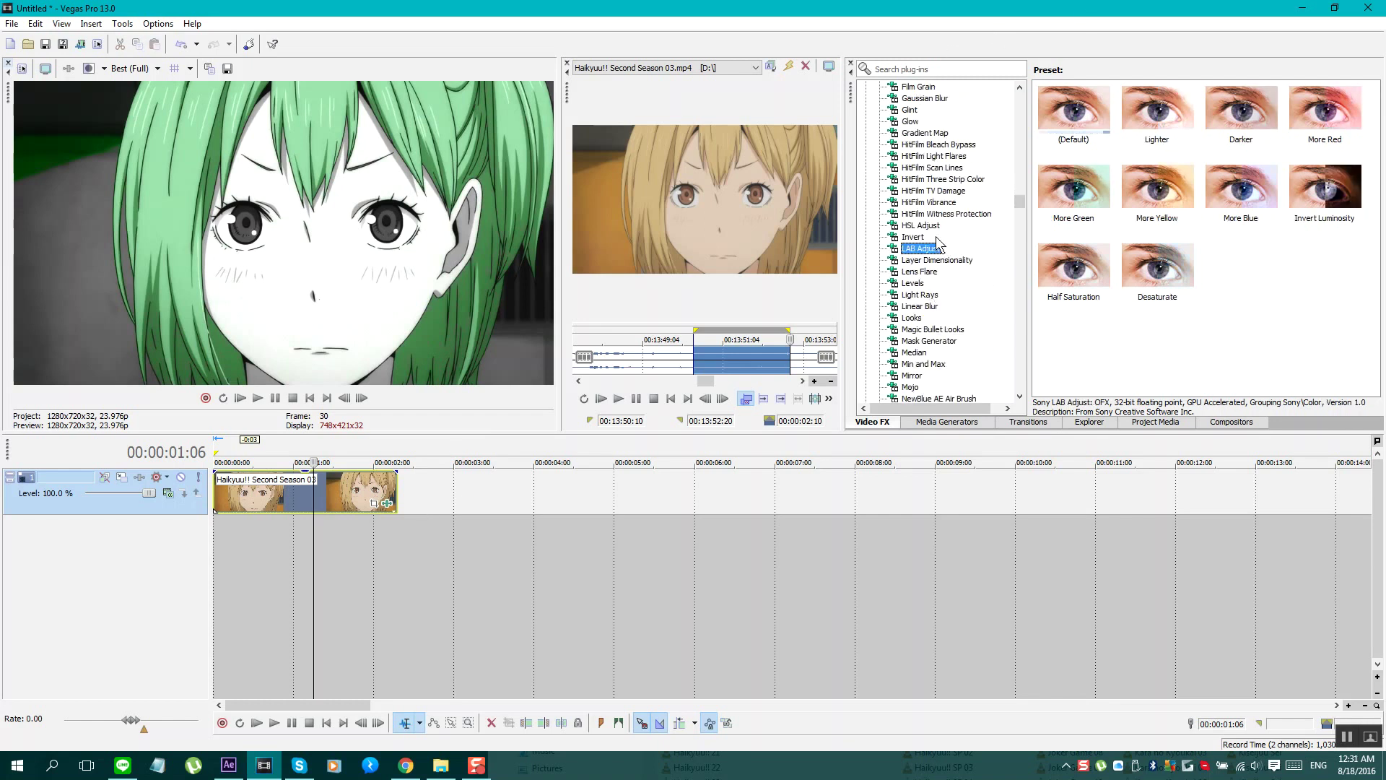
pyautogui.click(926, 322)
pyautogui.moveTo(1079, 120); pyautogui.dragTo(366, 486)
pyautogui.click(707, 127)
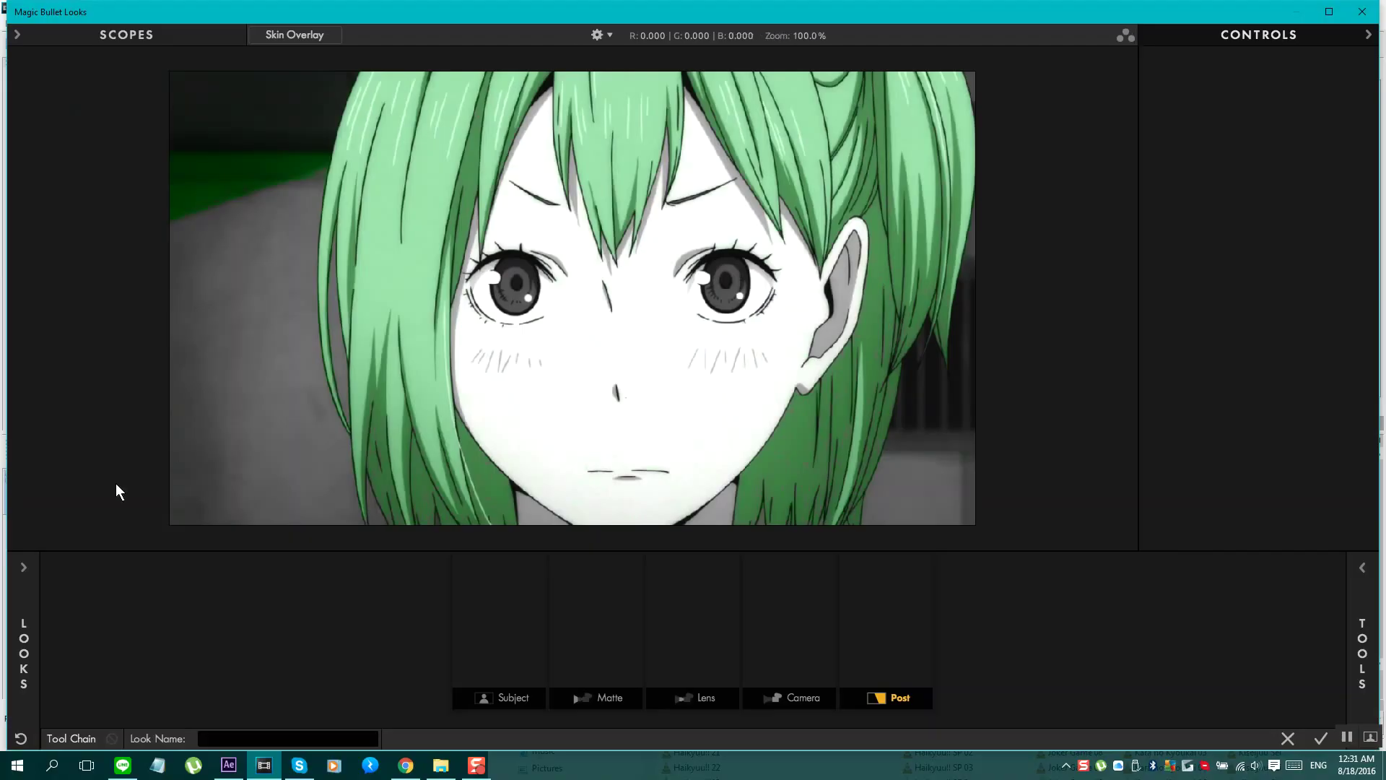
# - Try the Color Play looks Verses and Potatocorn, then apply the Peachy Keen look to the clip
pyautogui.moveTo(115, 483)
pyautogui.click(156, 144)
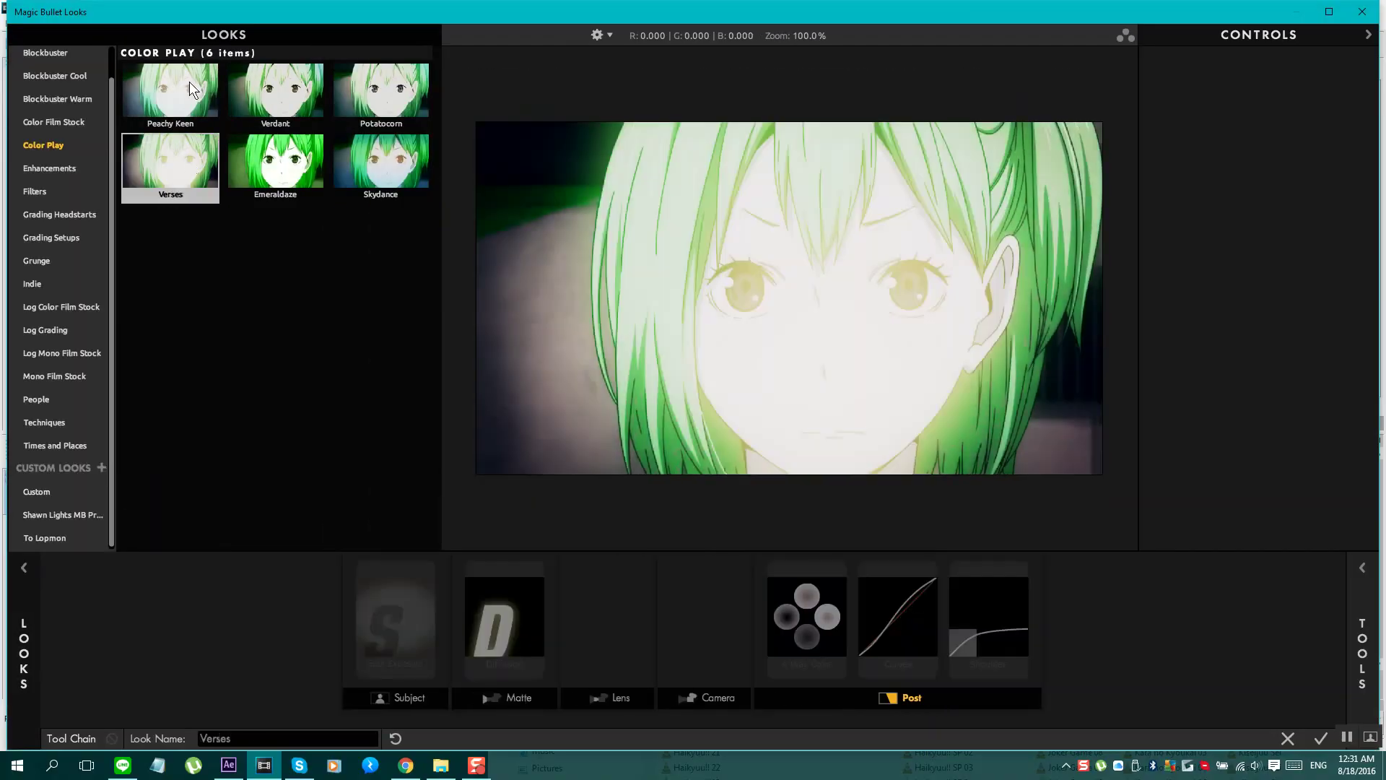
pyautogui.click(394, 95)
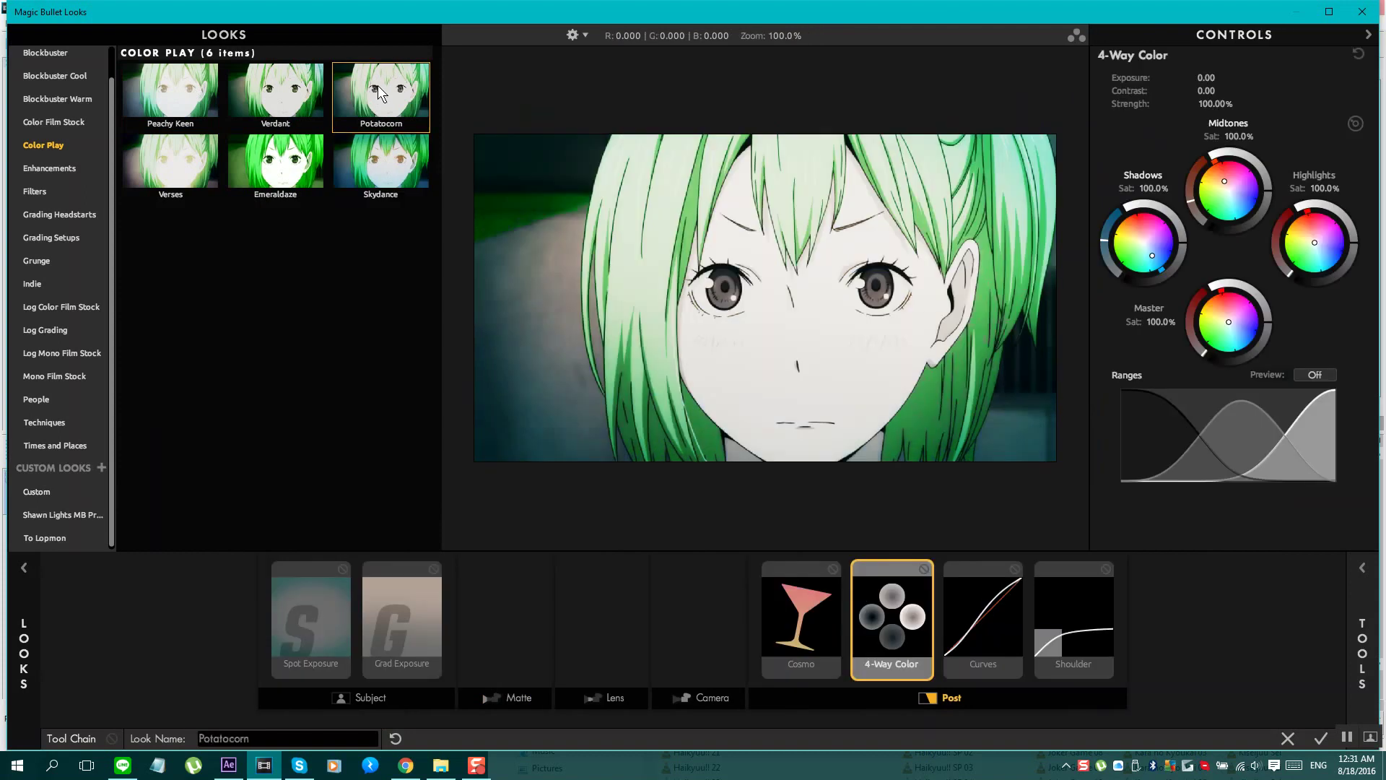
pyautogui.click(163, 85)
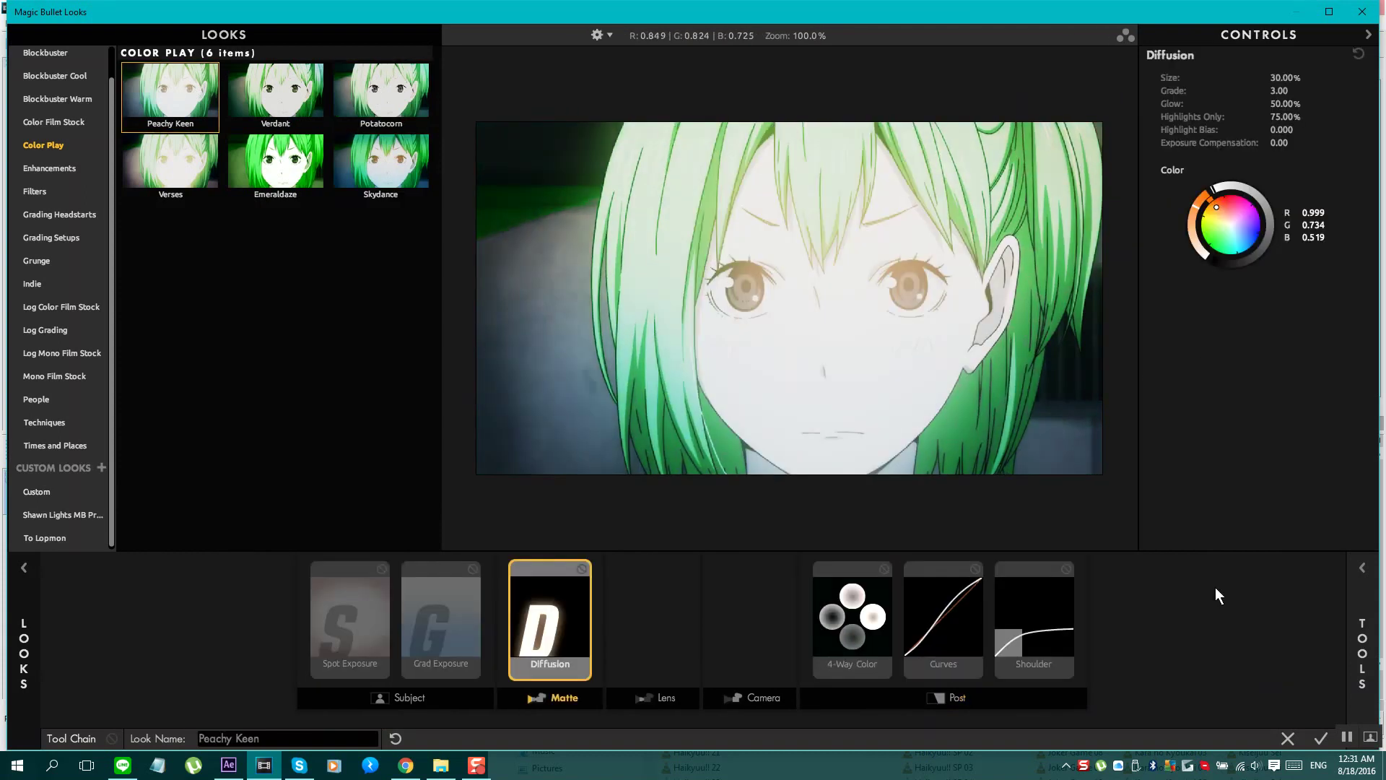
pyautogui.click(1319, 736)
pyautogui.click(968, 18)
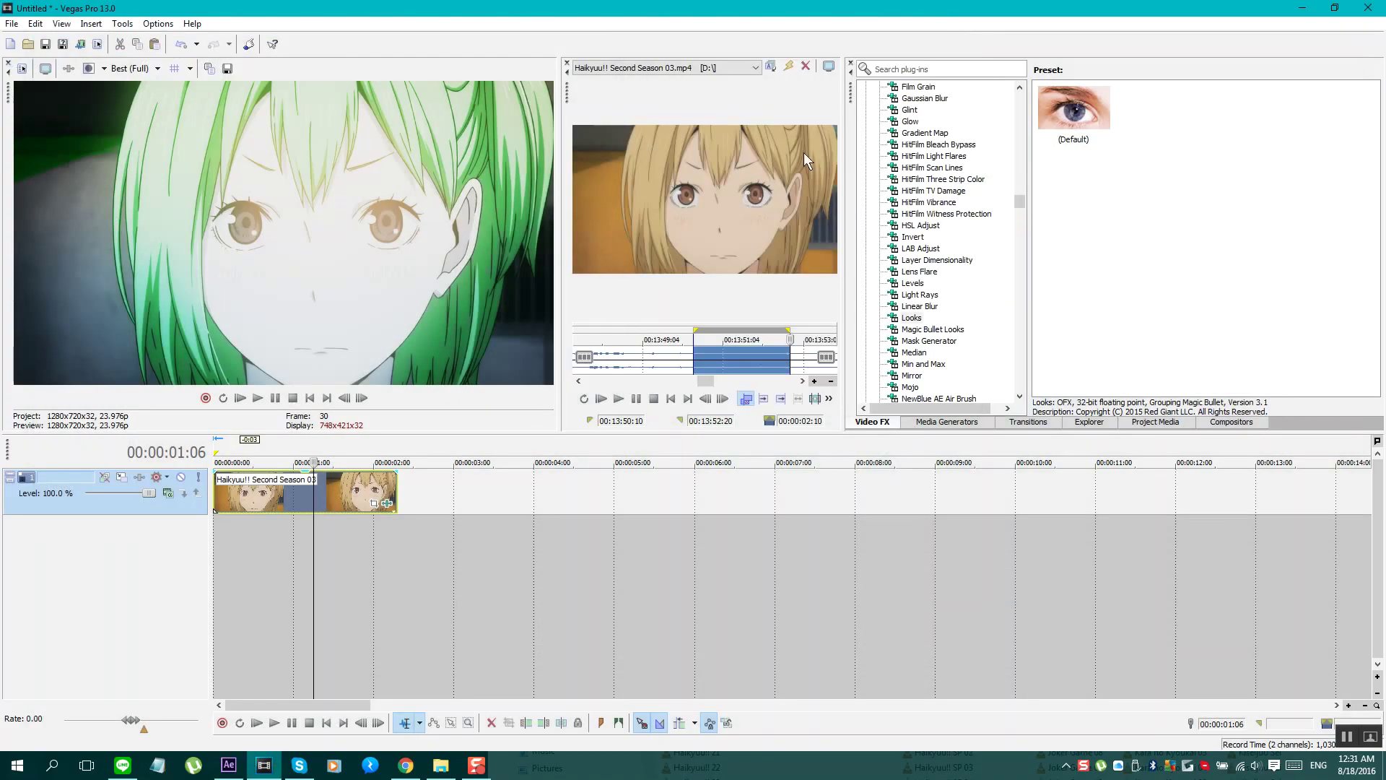
# - Review the graded clip from its start to about 1 second on the timeline
pyautogui.click(236, 490)
pyautogui.press('space')
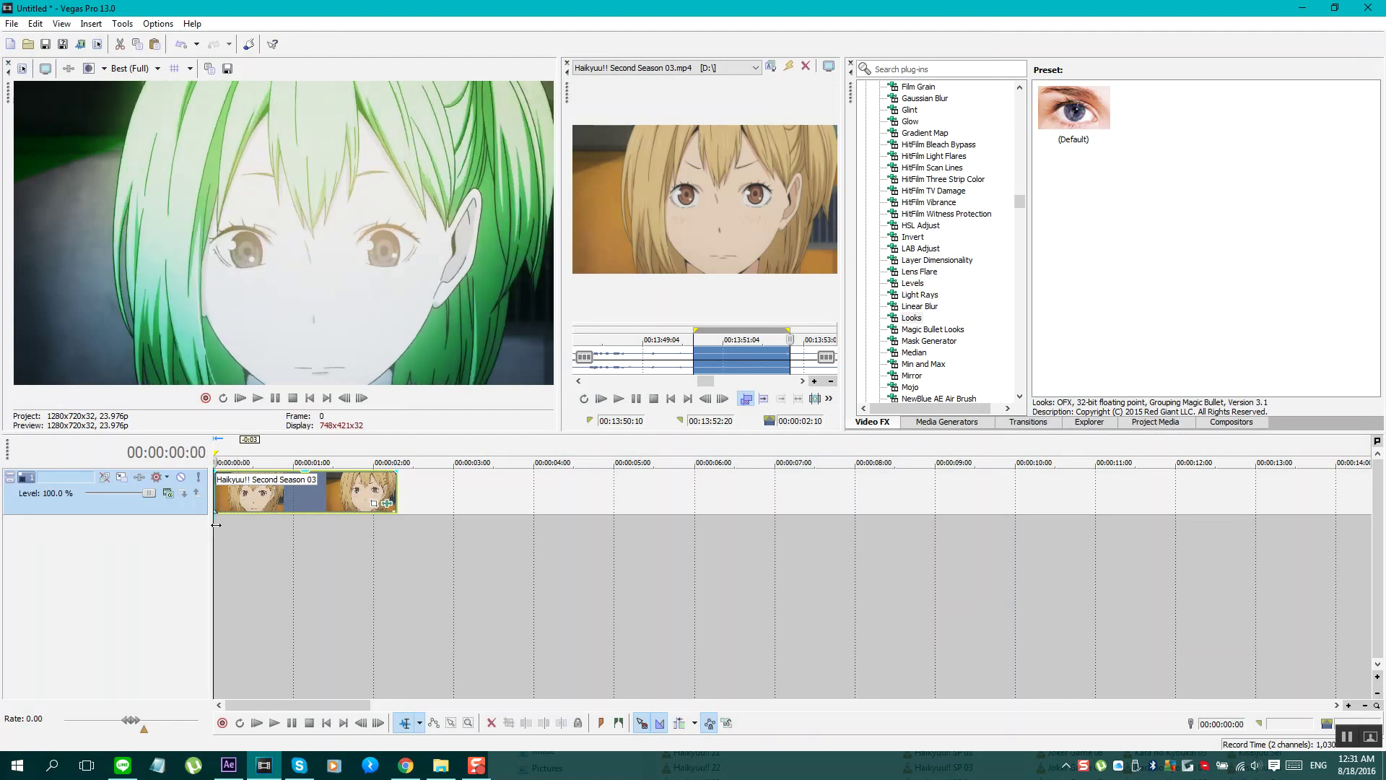
pyautogui.moveTo(277, 529); pyautogui.dragTo(316, 623)
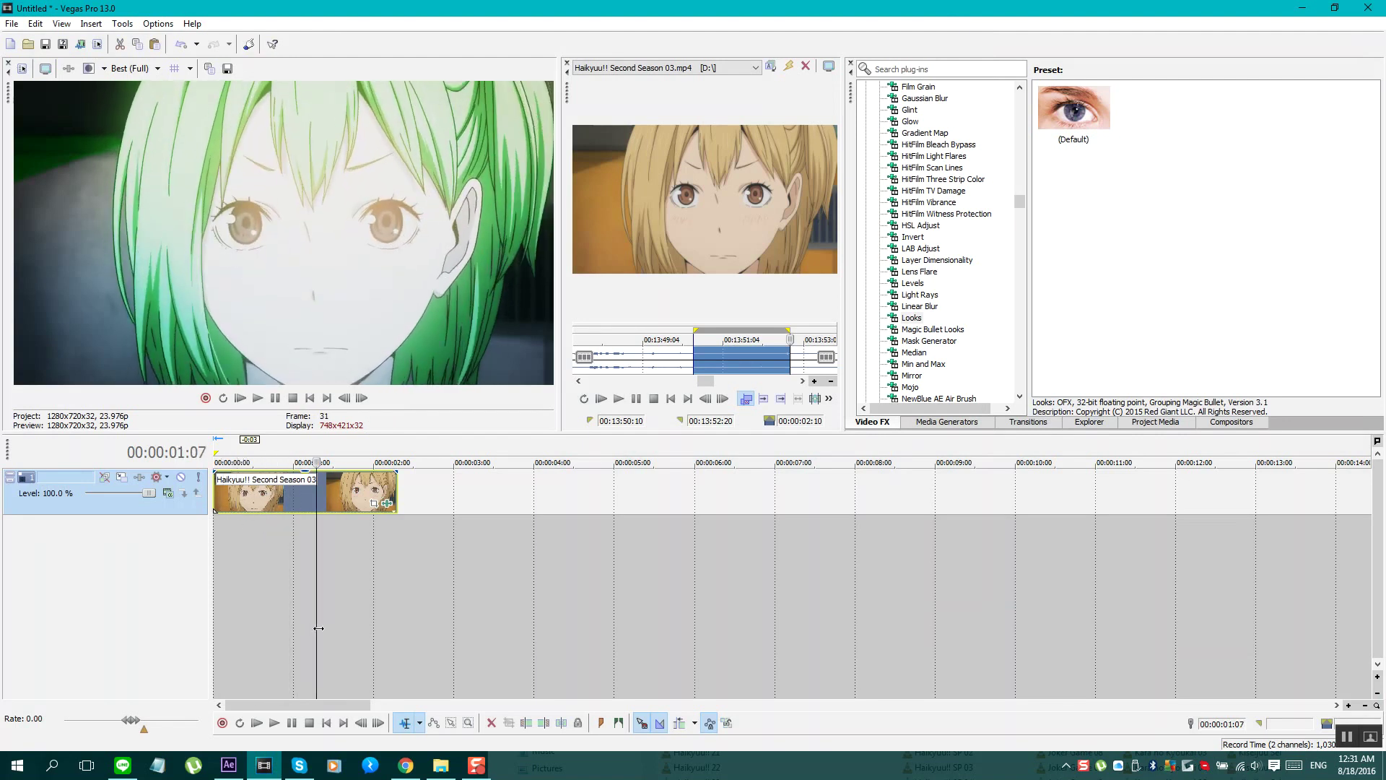
# - Switch to After Effects, add an adjustment layer above the video layers and apply Magic Bullet Looks to it
pyautogui.click(229, 765)
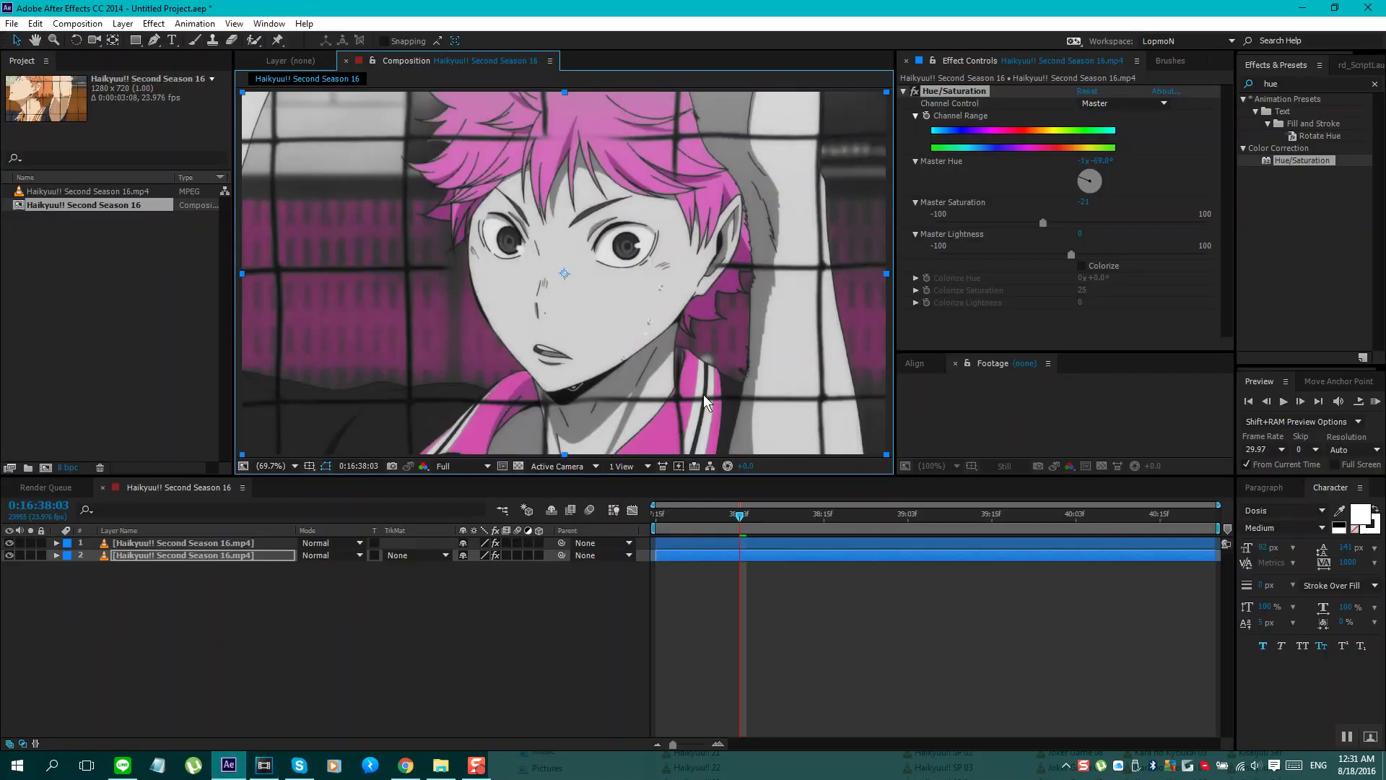
pyautogui.click(1285, 83)
pyautogui.write('look')
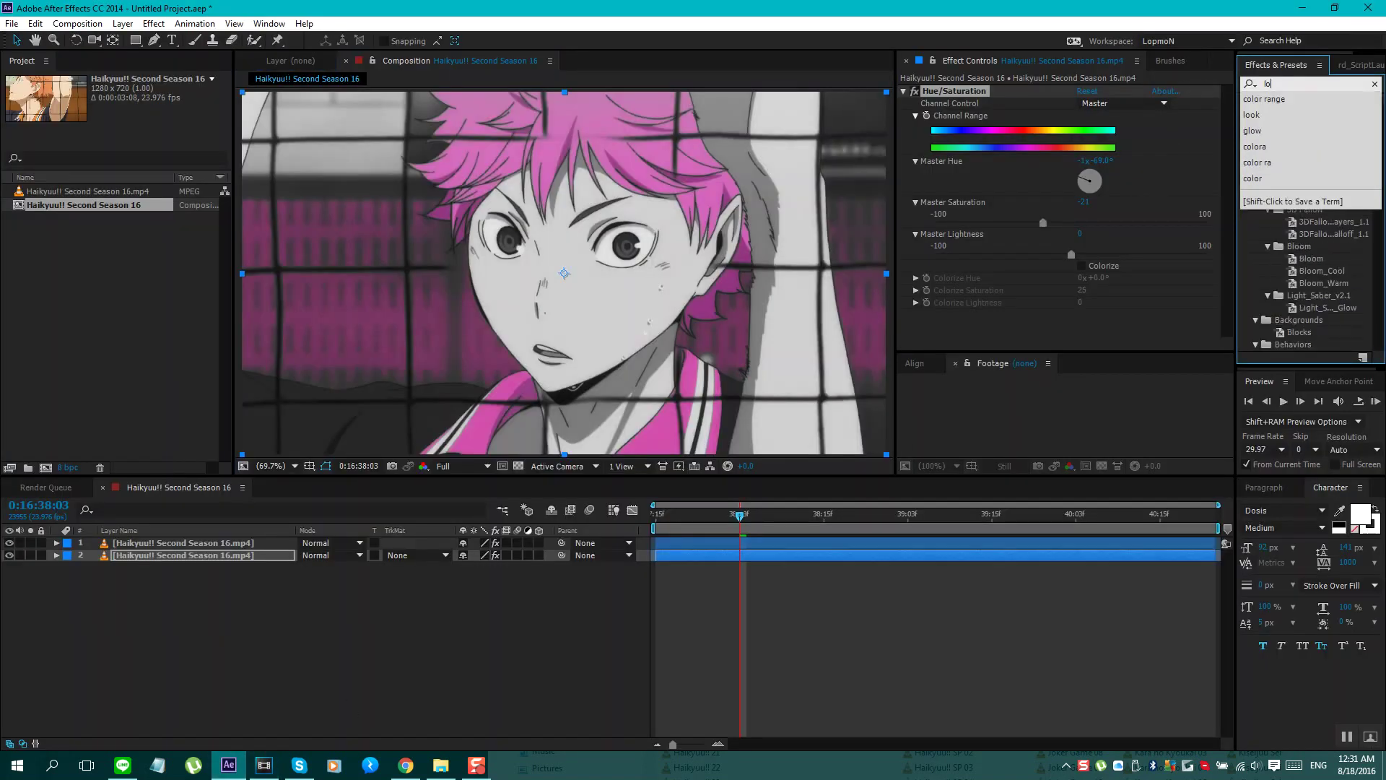
pyautogui.click(453, 611)
pyautogui.rightClick(439, 597)
pyautogui.moveTo(549, 447)
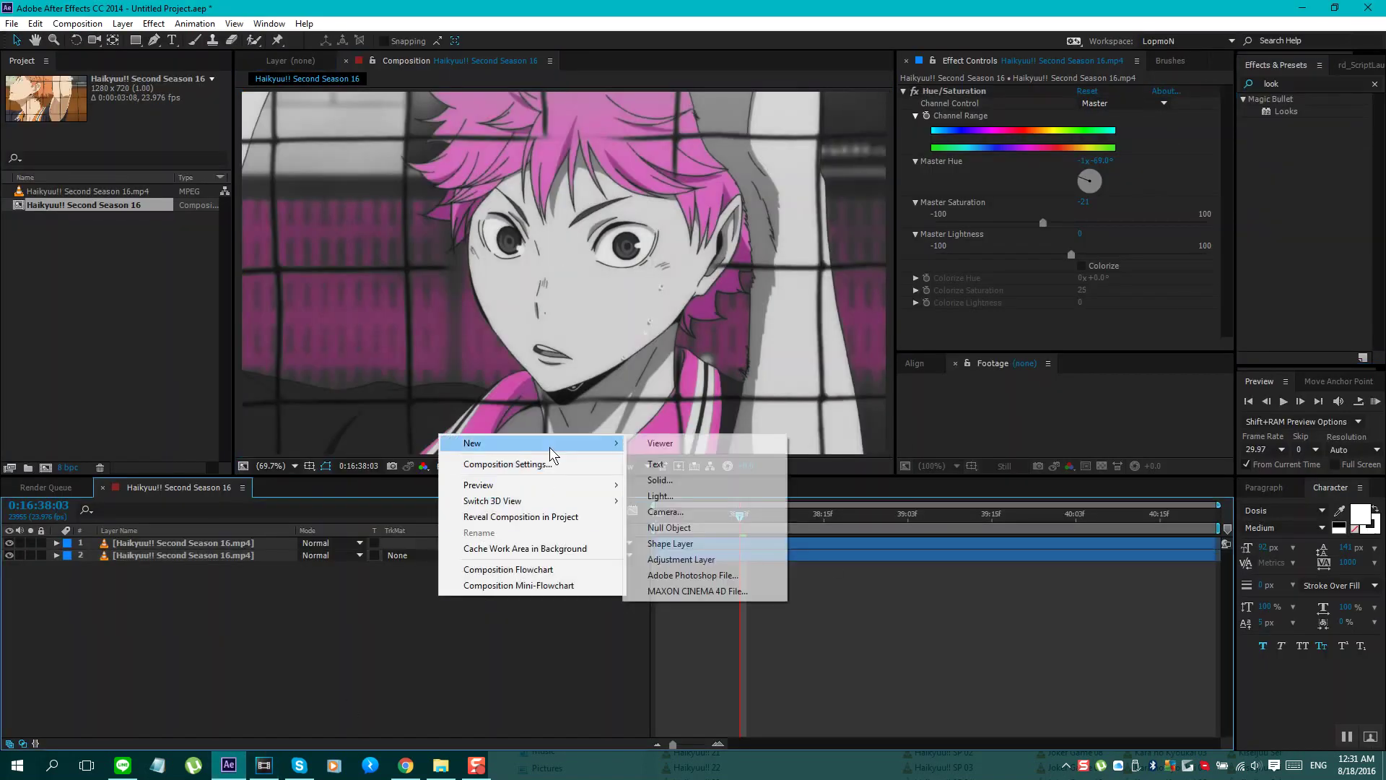
pyautogui.click(693, 559)
pyautogui.moveTo(1289, 114); pyautogui.dragTo(1073, 269)
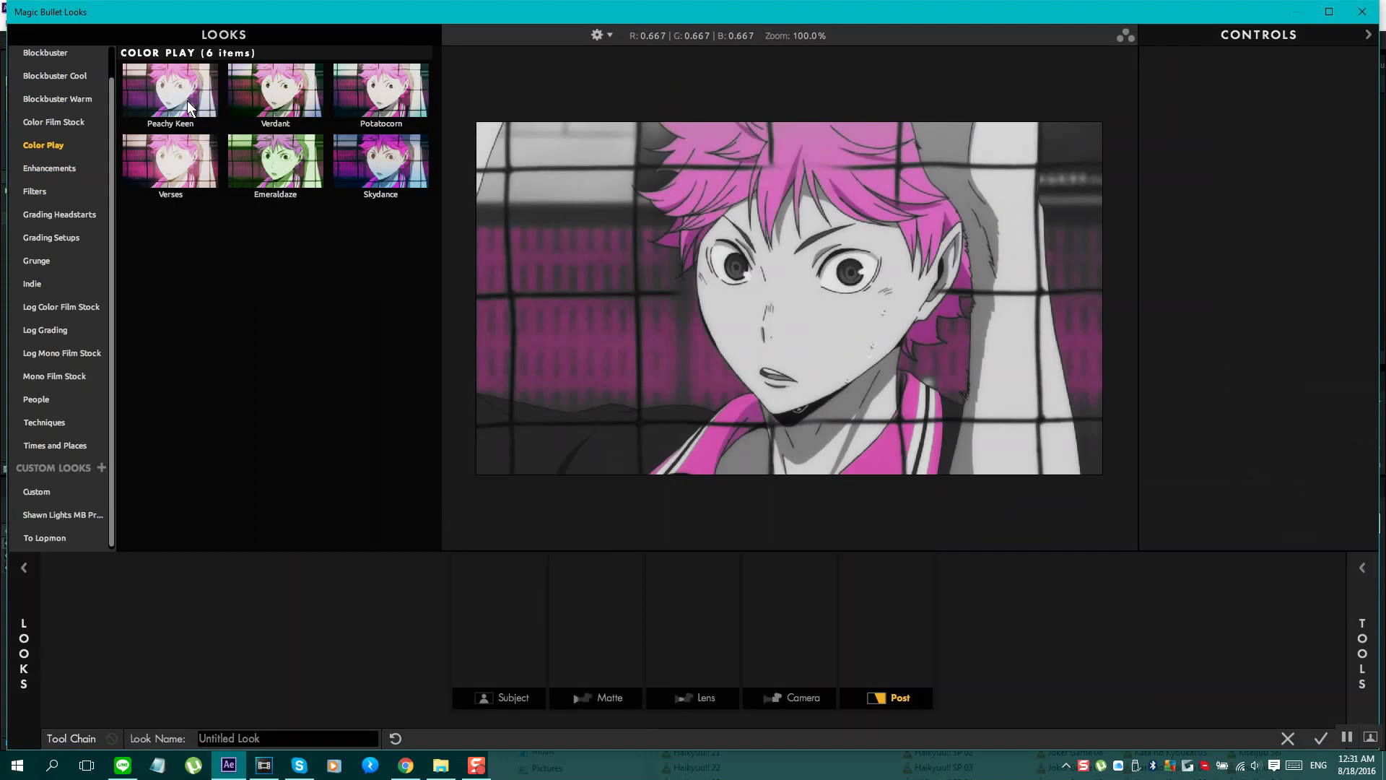
# - Compare the Peachy Keen, Verses and Emeraldaze looks, then apply the Potatocorn look from Color Play to the adjustment layer
pyautogui.click(188, 101)
pyautogui.click(181, 184)
pyautogui.click(298, 173)
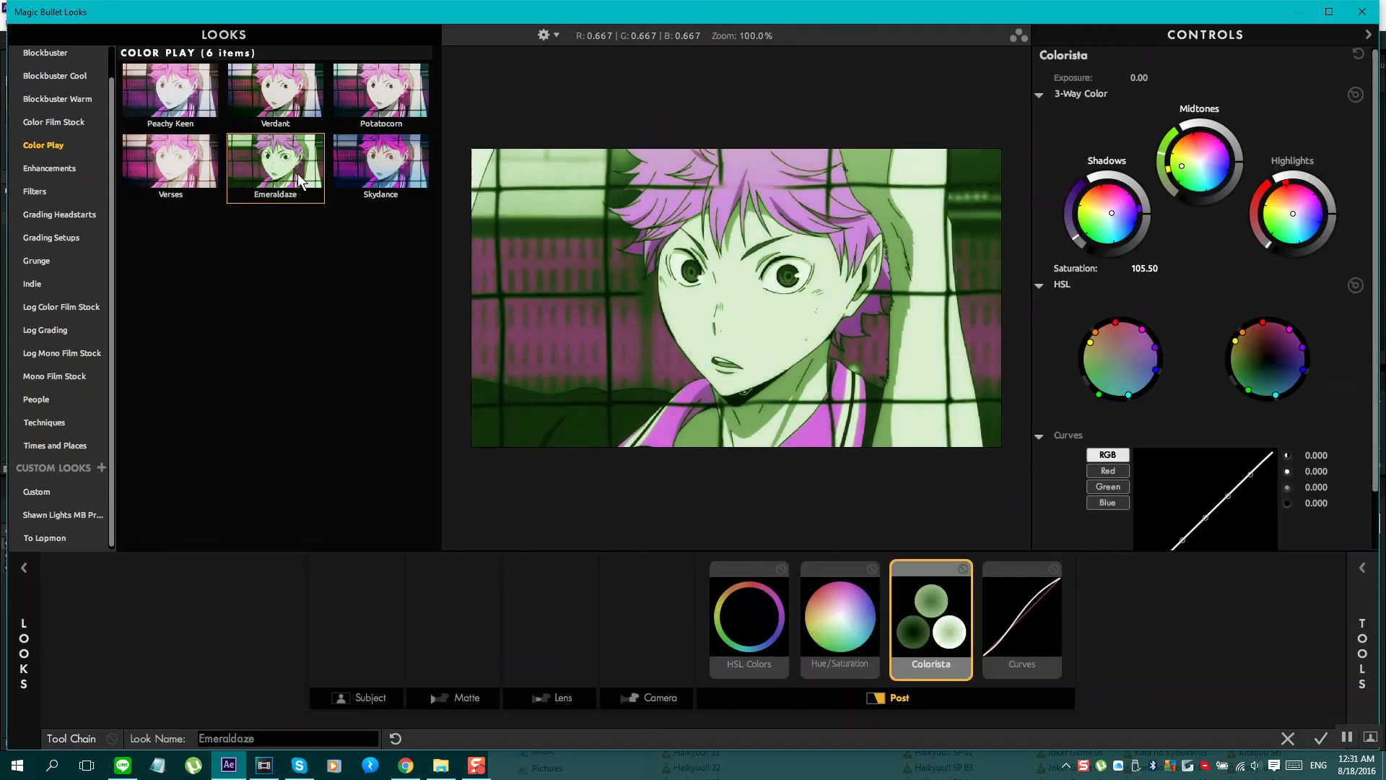
pyautogui.click(353, 98)
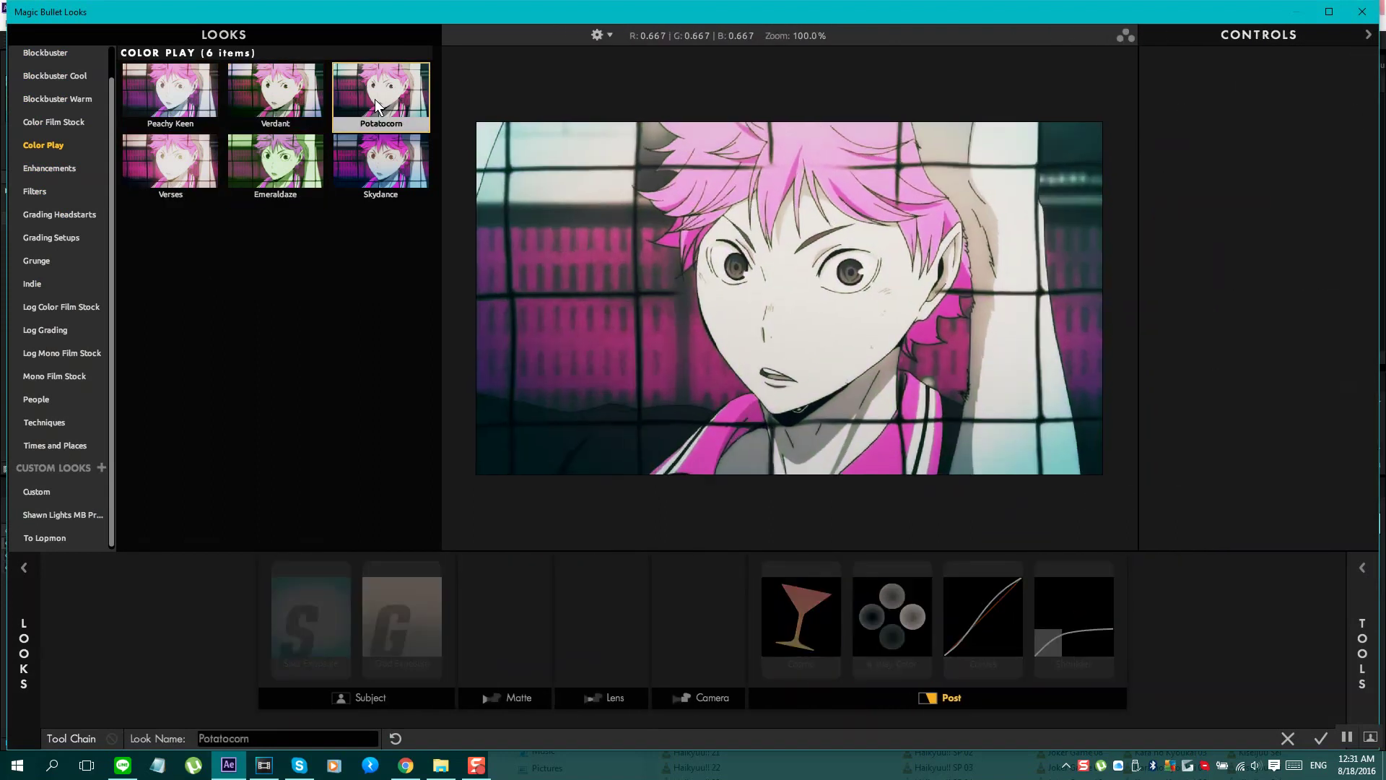
pyautogui.click(1322, 738)
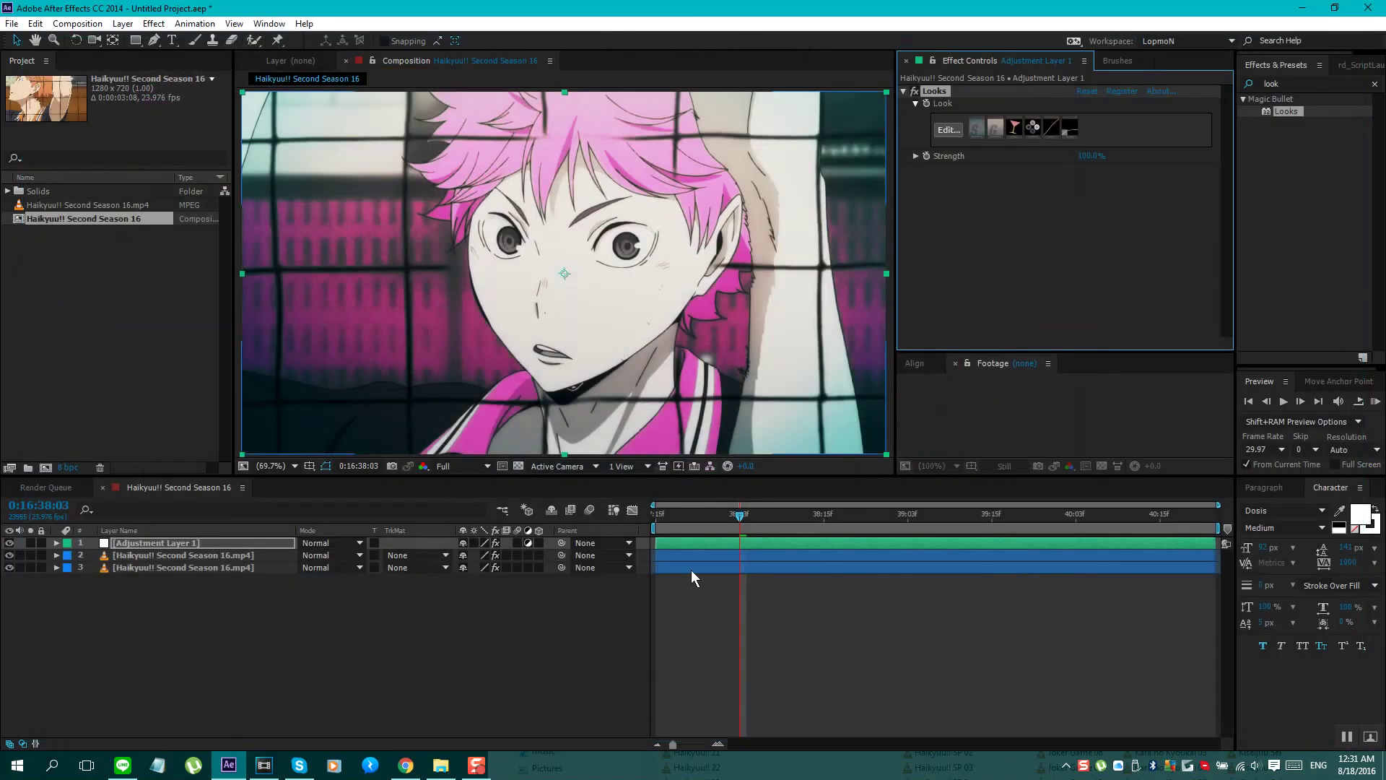
# - Render and play a RAM preview of the graded composition from the current time
pyautogui.click(1376, 403)
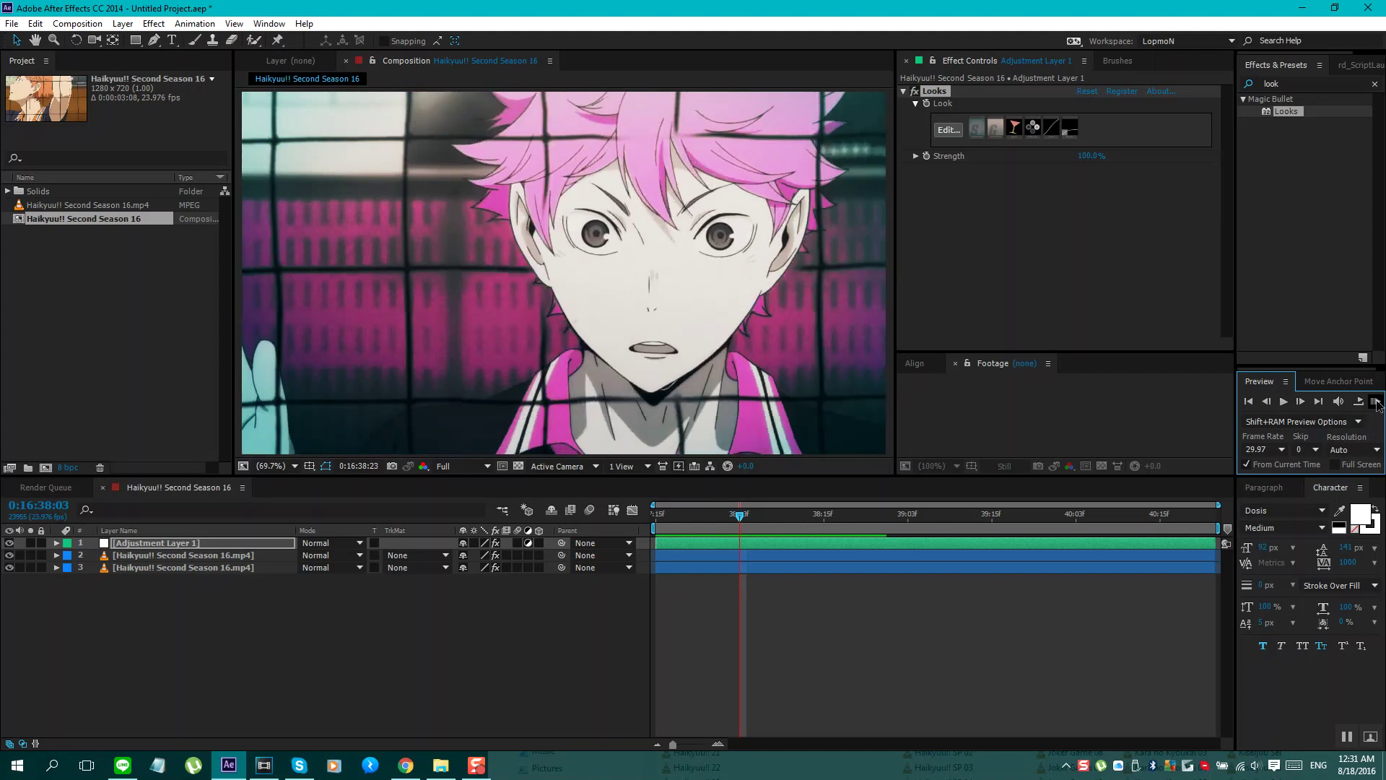
pyautogui.click(1375, 402)
pyautogui.click(1375, 401)
pyautogui.click(1359, 401)
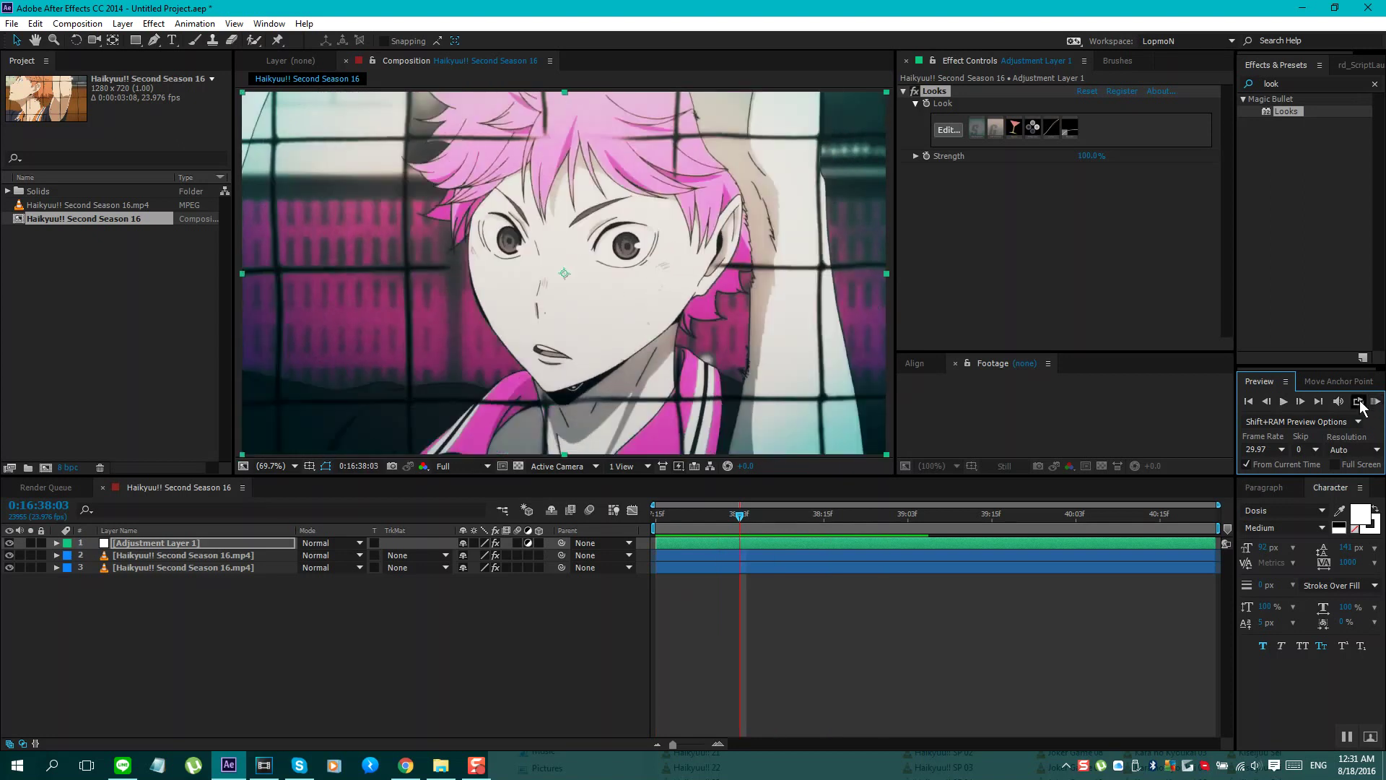
pyautogui.click(1375, 402)
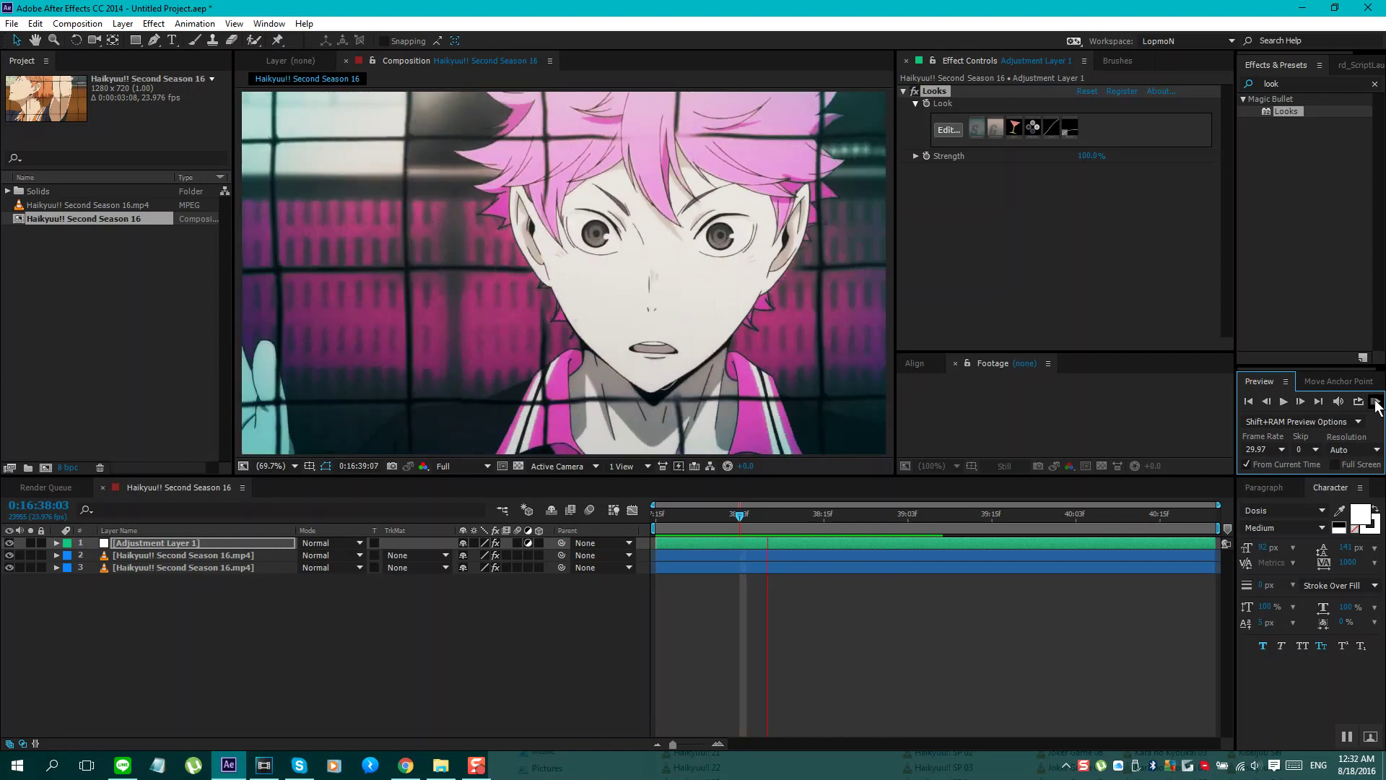
pyautogui.click(1375, 401)
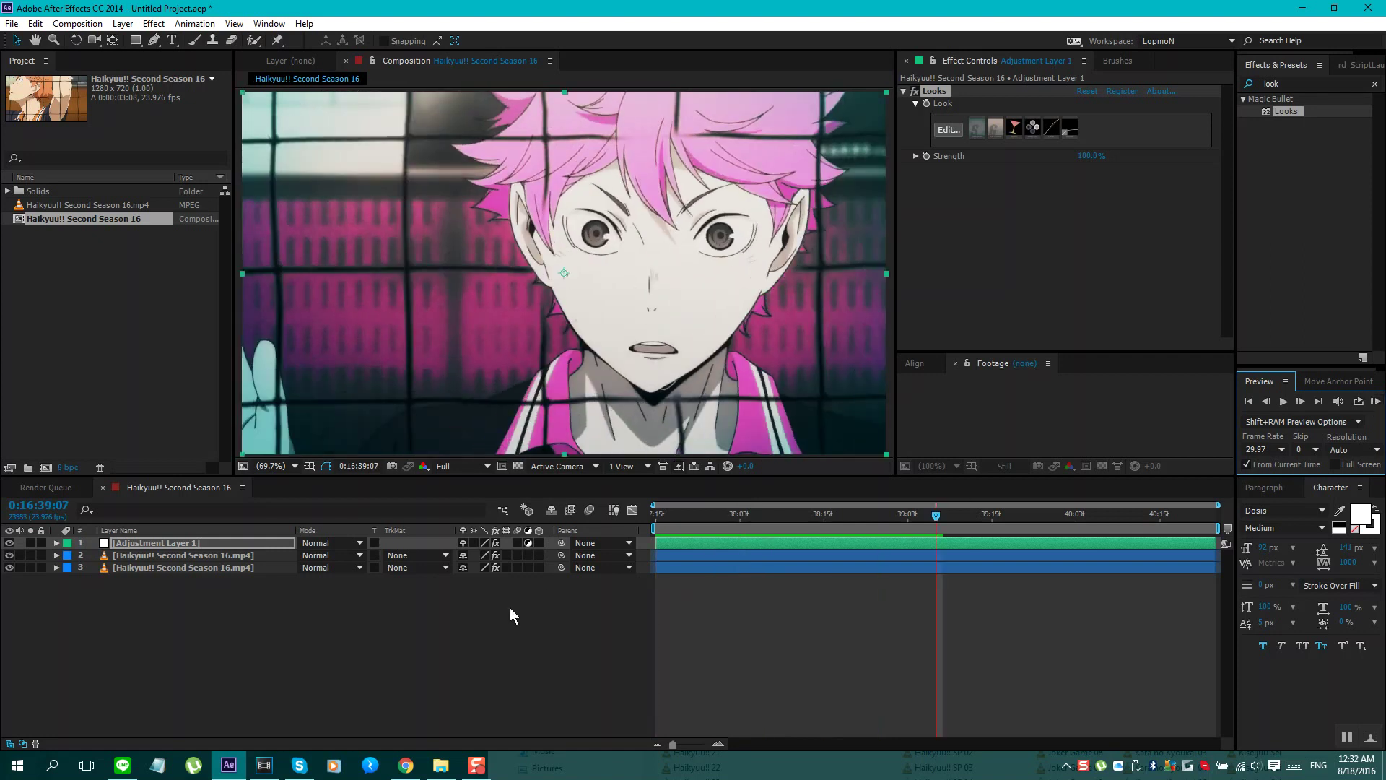
# - Switch to Chrome to view the YouTube soundtrack playlist
pyautogui.click(406, 766)
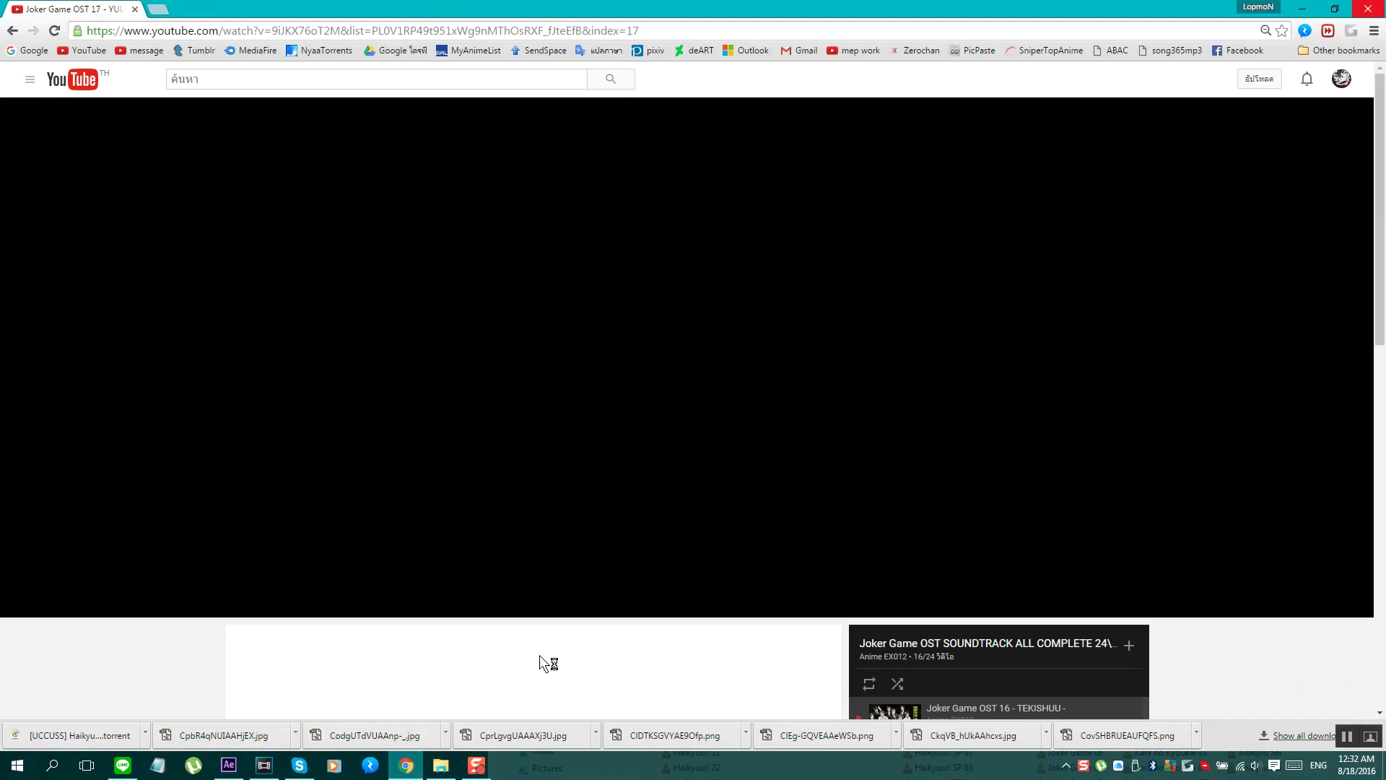